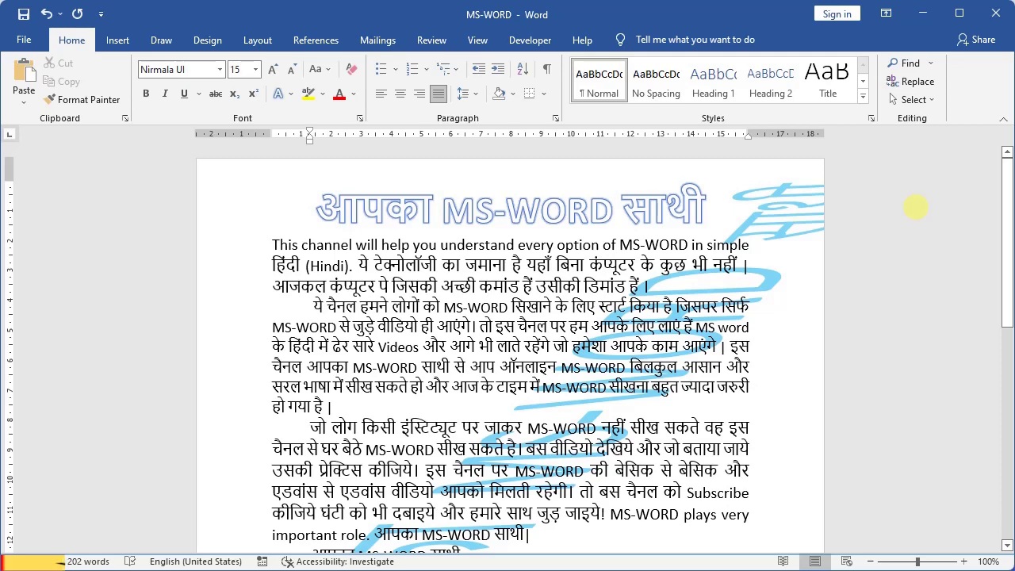
- Insert the built-in Pythagorean Theorem equation a² + b² = c² from the Insert tab's Equation gallery
scroll(302, 381, "down", 5)
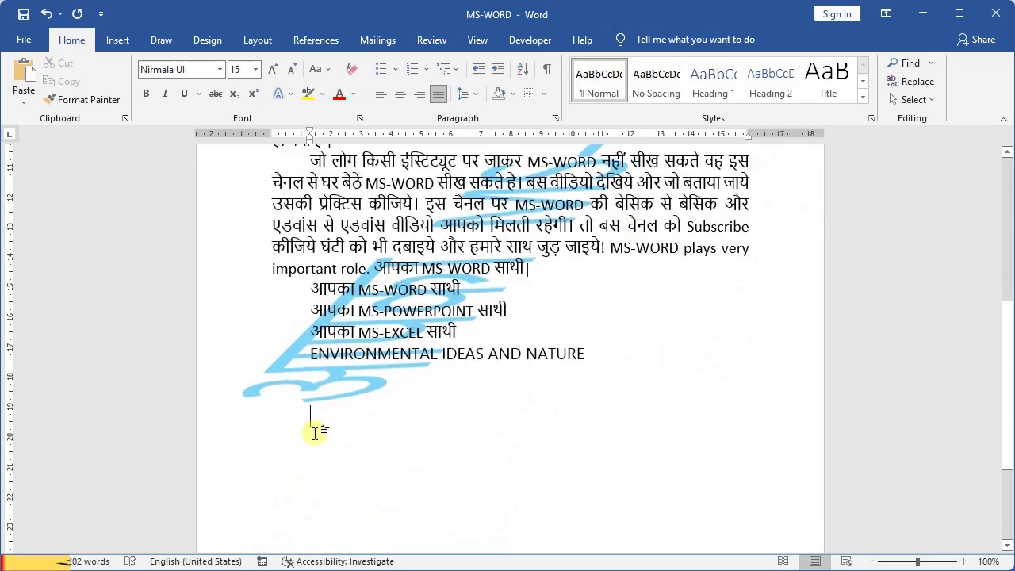
scroll(315, 432, "down", 2)
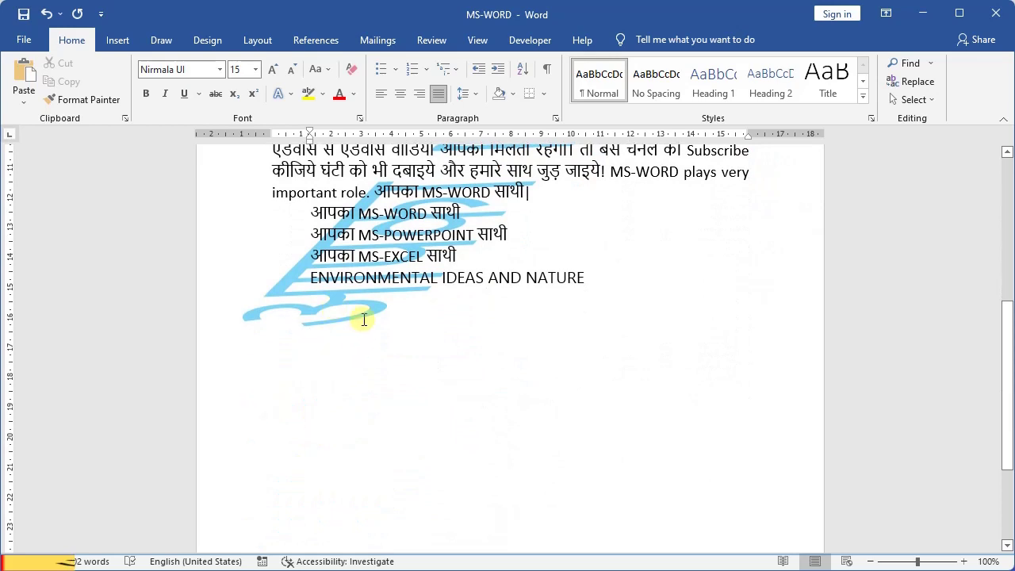
left_click(118, 41)
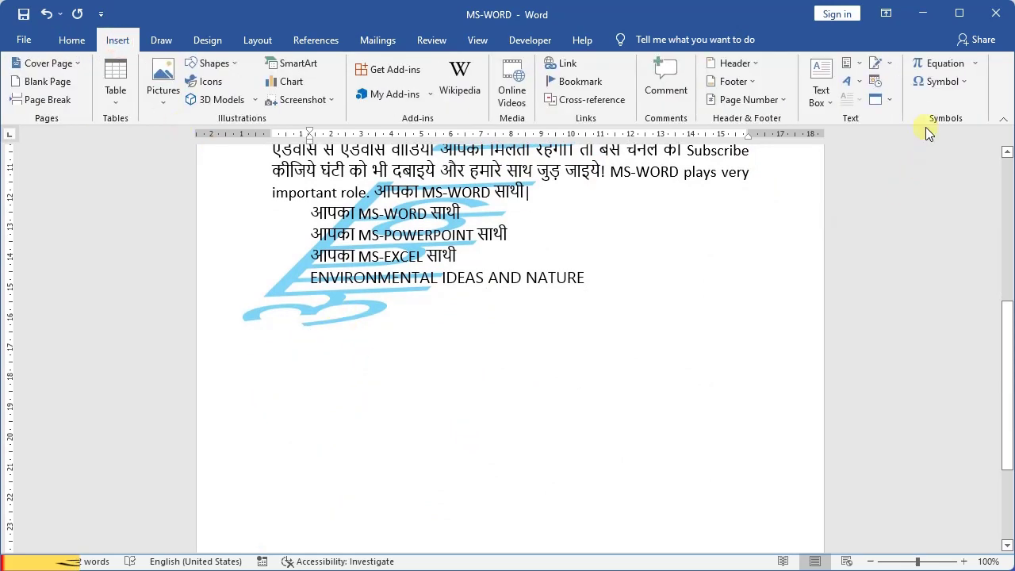
left_click(973, 70)
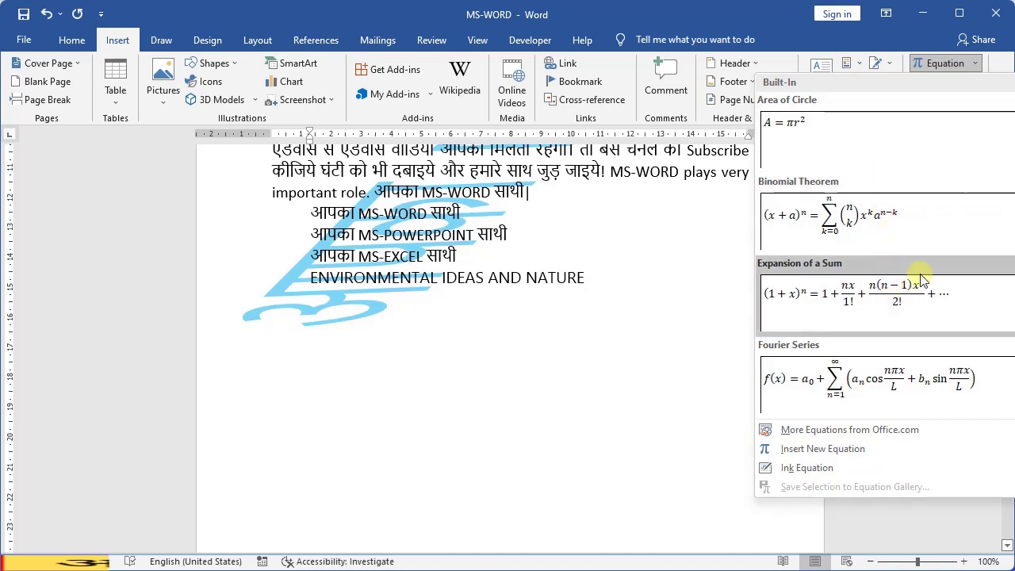
scroll(884, 246, "down", 1)
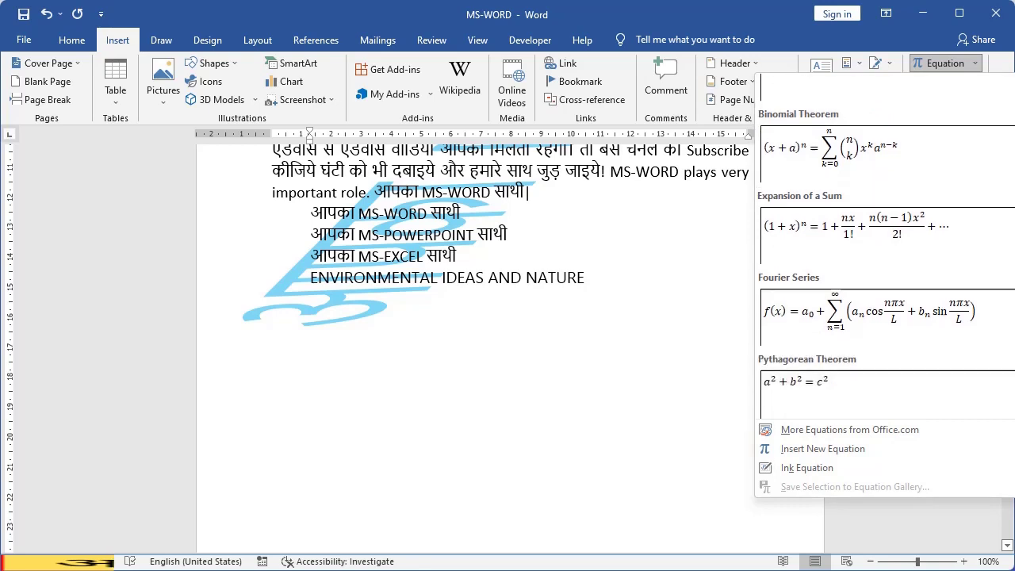
scroll(884, 246, "down", 1)
scroll(884, 246, "down", 1)
scroll(885, 246, "down", 3)
scroll(884, 246, "up", 1)
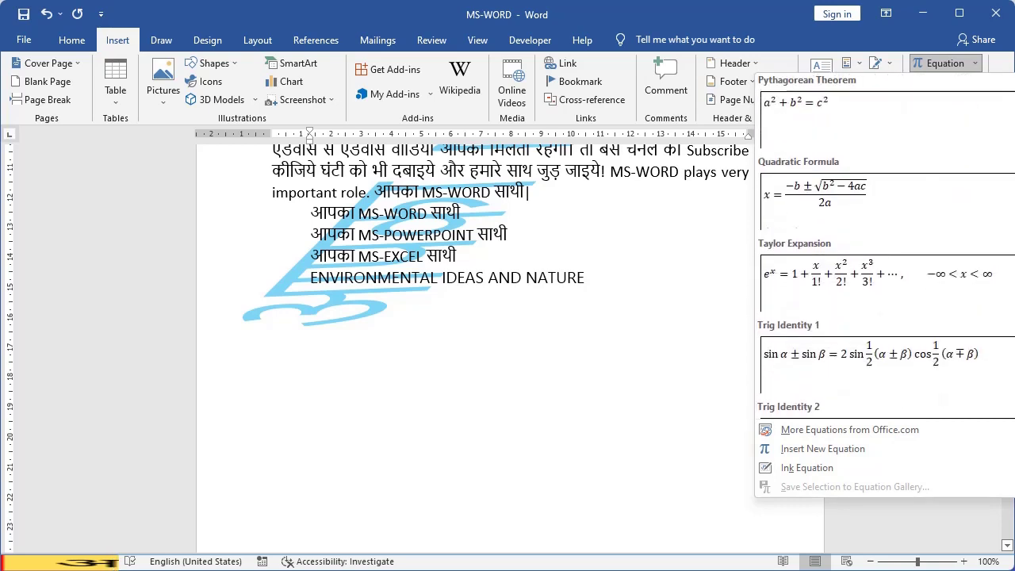
scroll(884, 246, "up", 3)
scroll(884, 246, "down", 2)
scroll(884, 246, "down", 1)
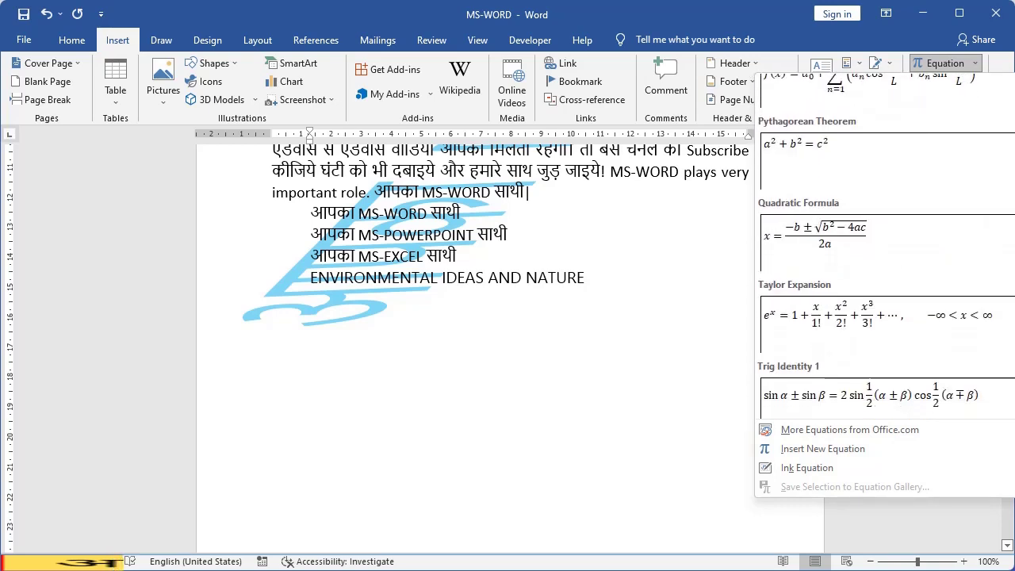
left_click(831, 168)
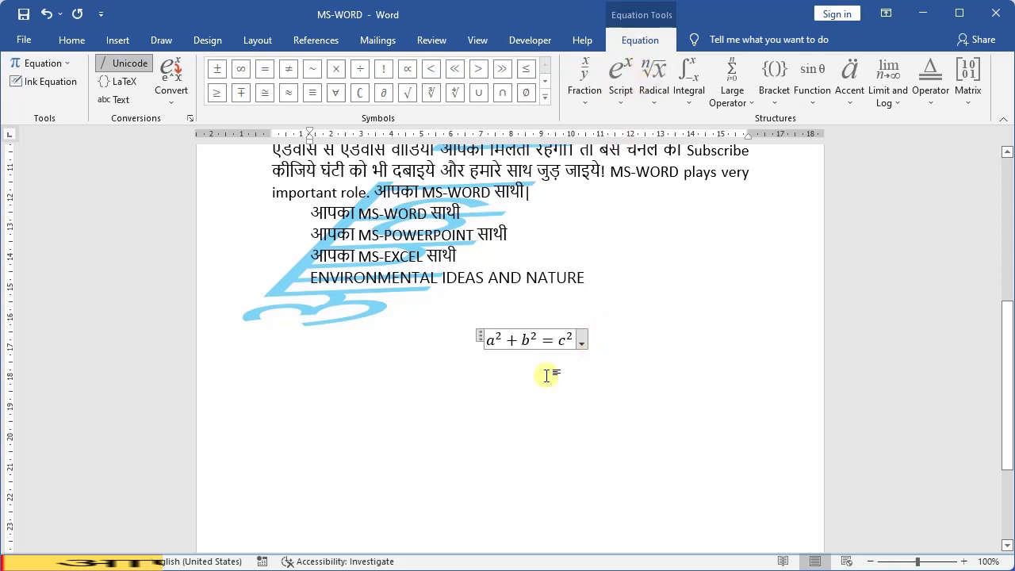
left_click(67, 63)
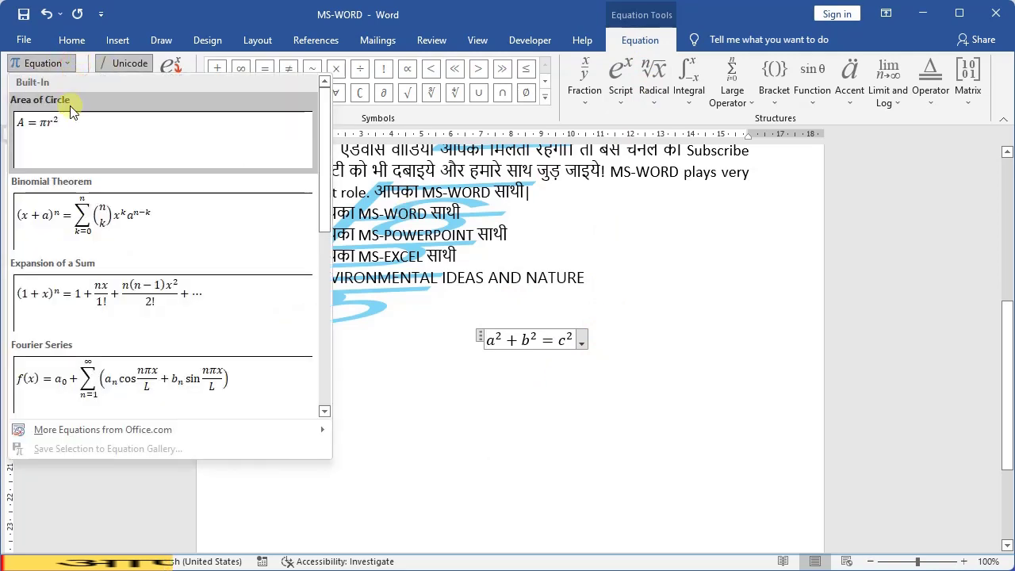
left_click_drag(324, 196, 325, 269)
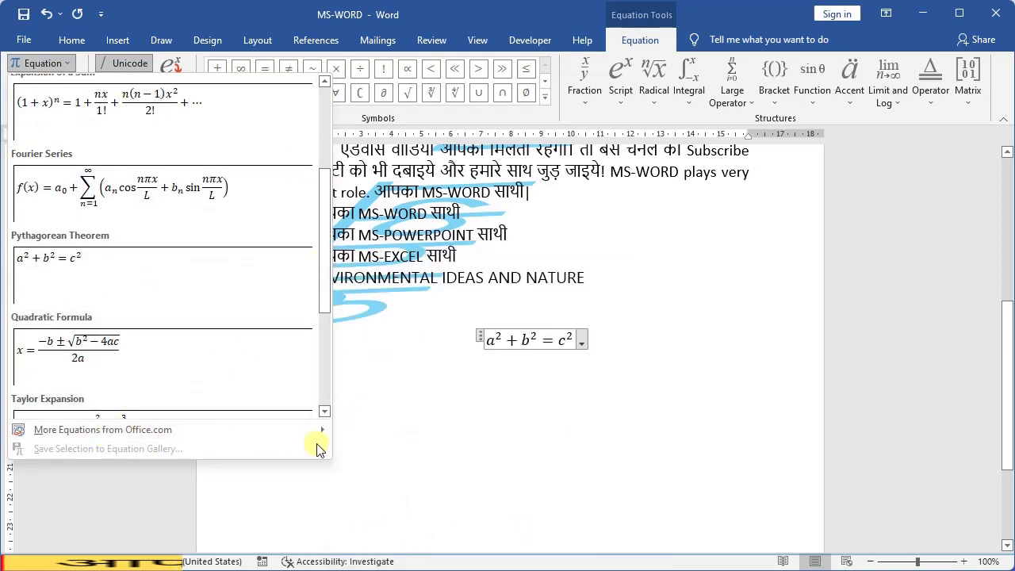
mouse_move(307, 427)
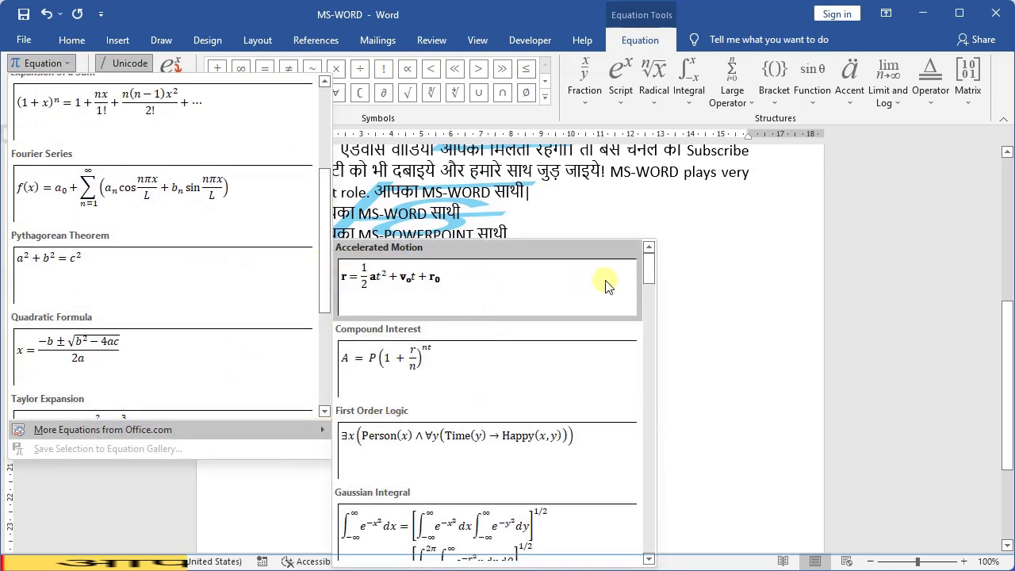
mouse_move(650, 269)
left_mouse_down()
mouse_move(663, 507)
mouse_move(650, 248)
left_mouse_up()
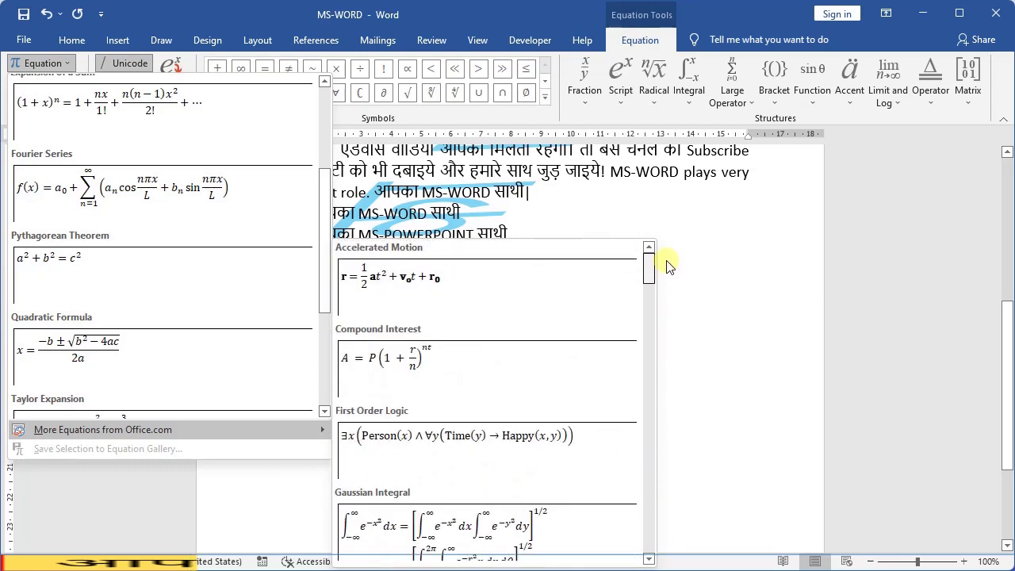
key("Escape")
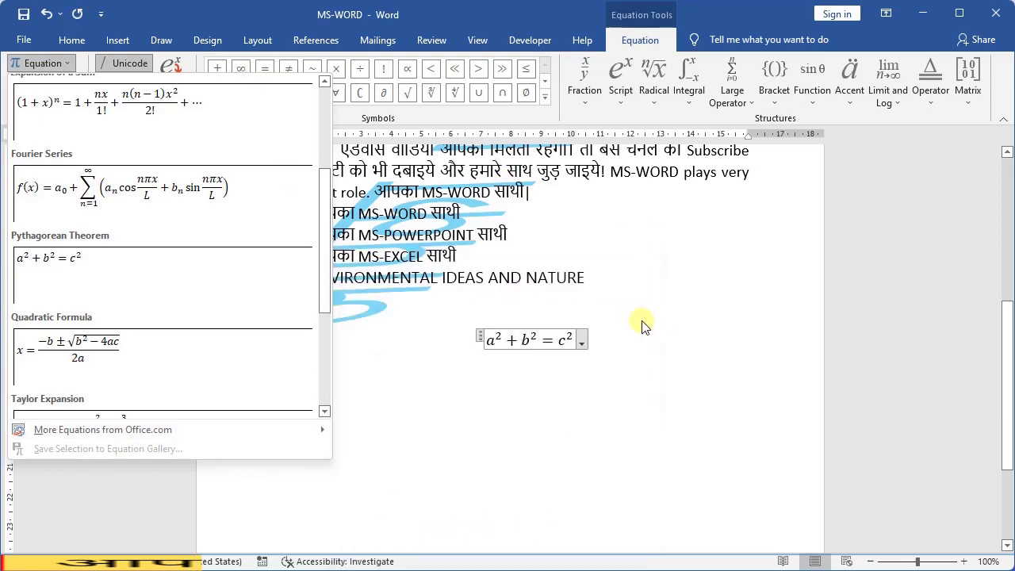
key("Escape")
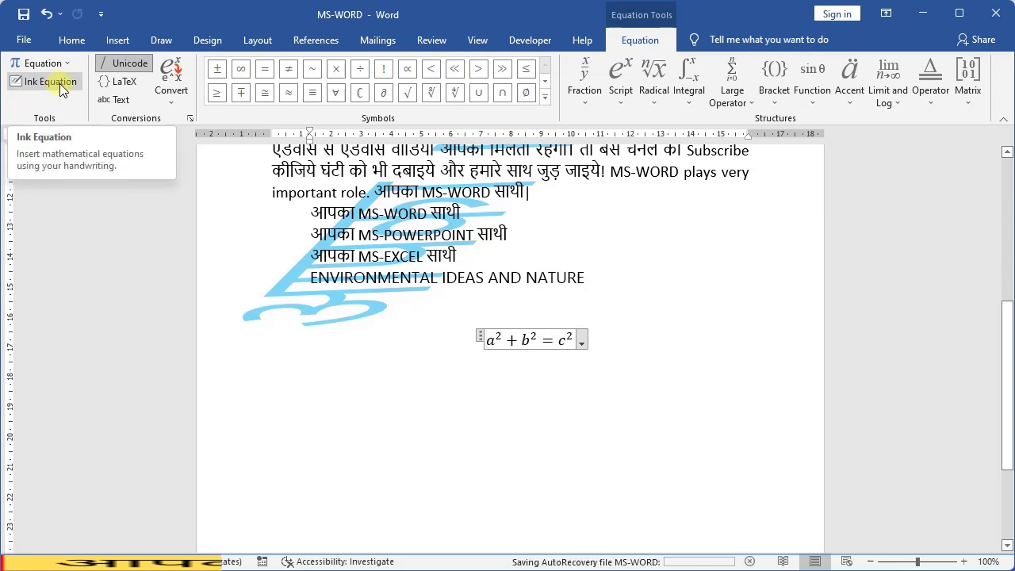
- Handwrite H2o with Ink Equation, erasing and redrawing the misrecognised 2 and o
left_click(61, 84)
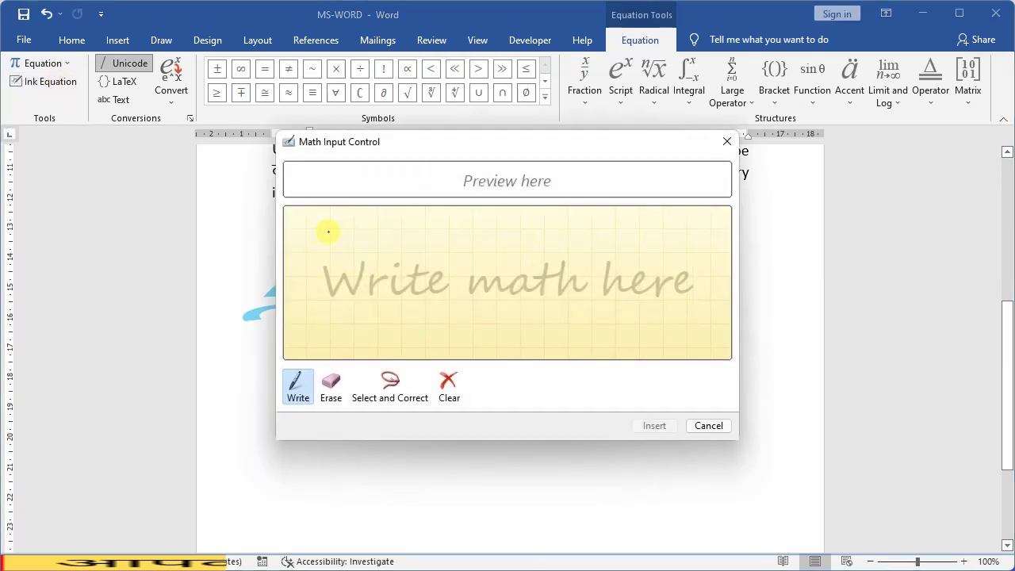
mouse_move(329, 232)
left_mouse_down()
mouse_move(334, 292)
mouse_move(358, 262)
mouse_move(356, 292)
mouse_move(415, 313)
left_mouse_up()
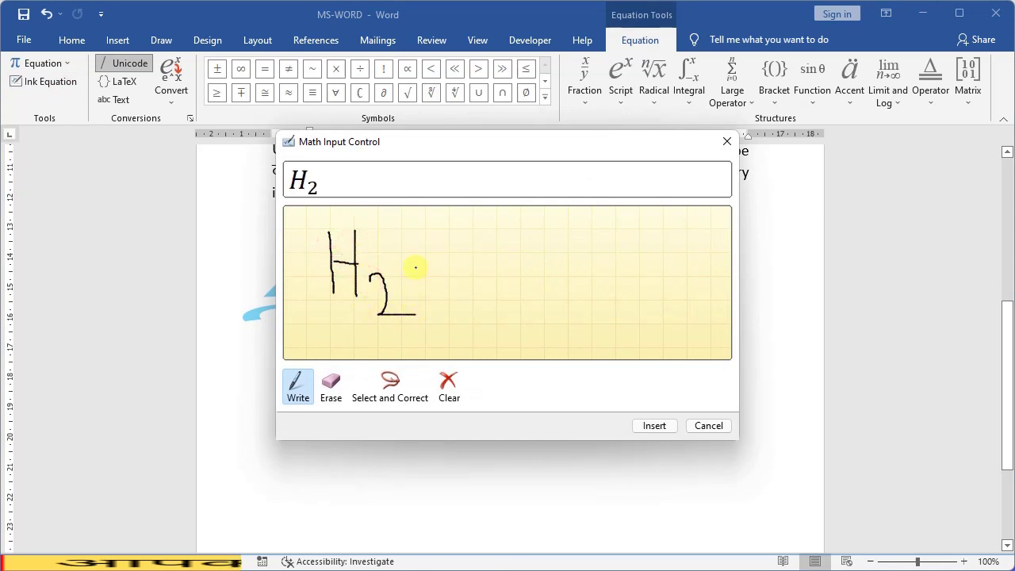
left_click_drag(415, 268, 423, 287)
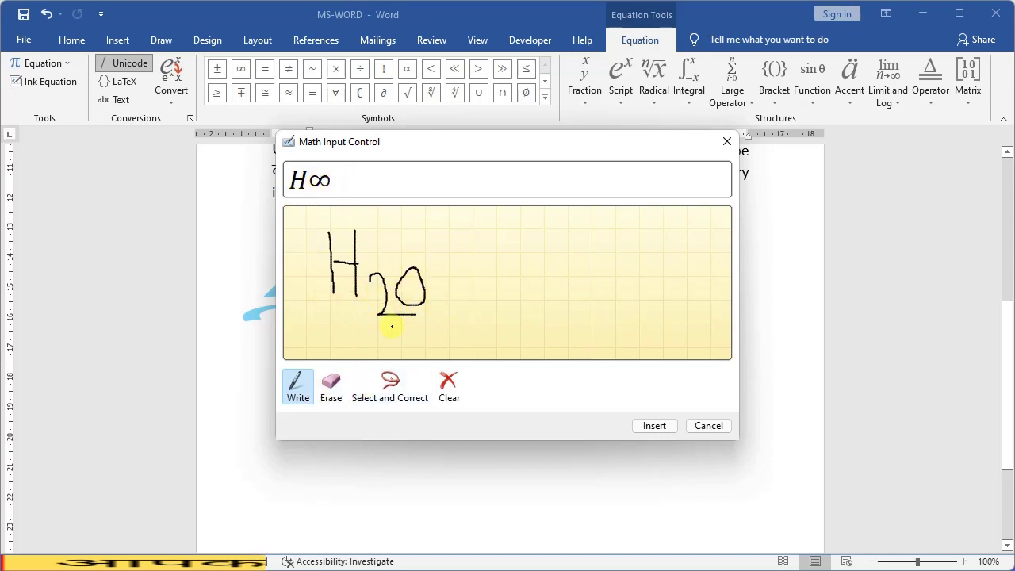
left_click(330, 387)
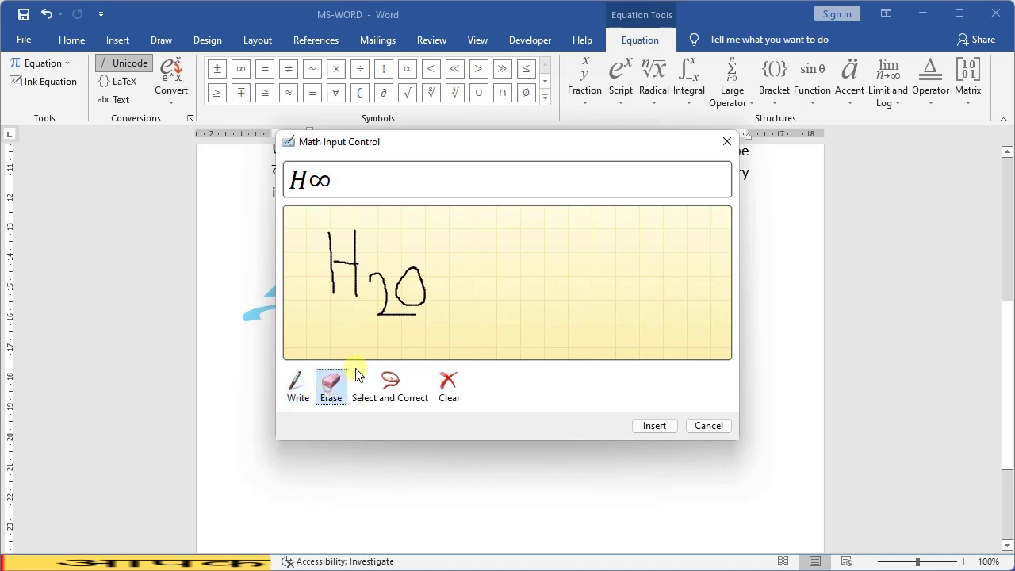
left_click(410, 271)
left_click_drag(410, 267, 392, 285)
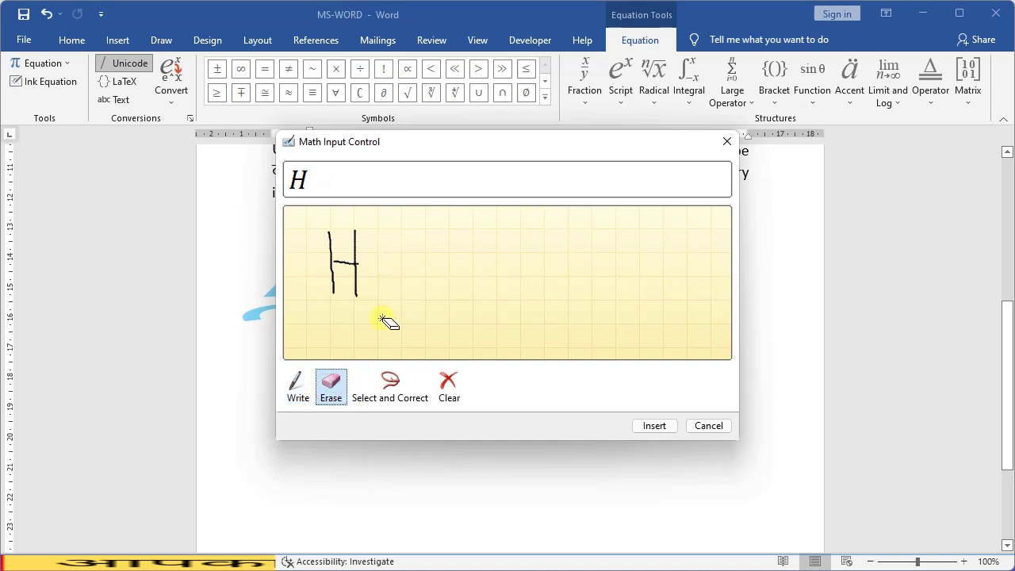
left_click(296, 386)
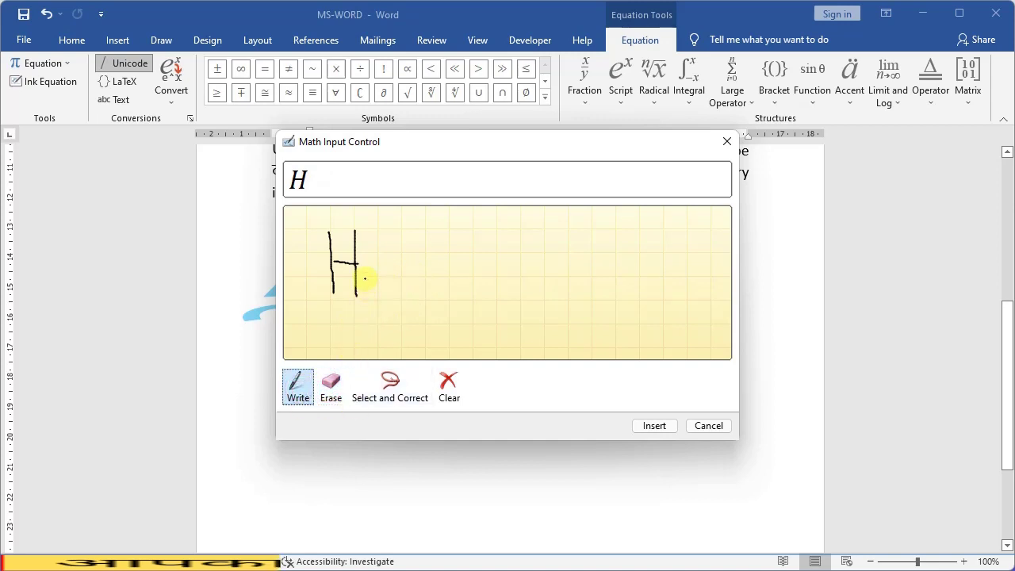
mouse_move(367, 275)
left_mouse_down()
mouse_move(363, 317)
mouse_move(394, 315)
left_mouse_up()
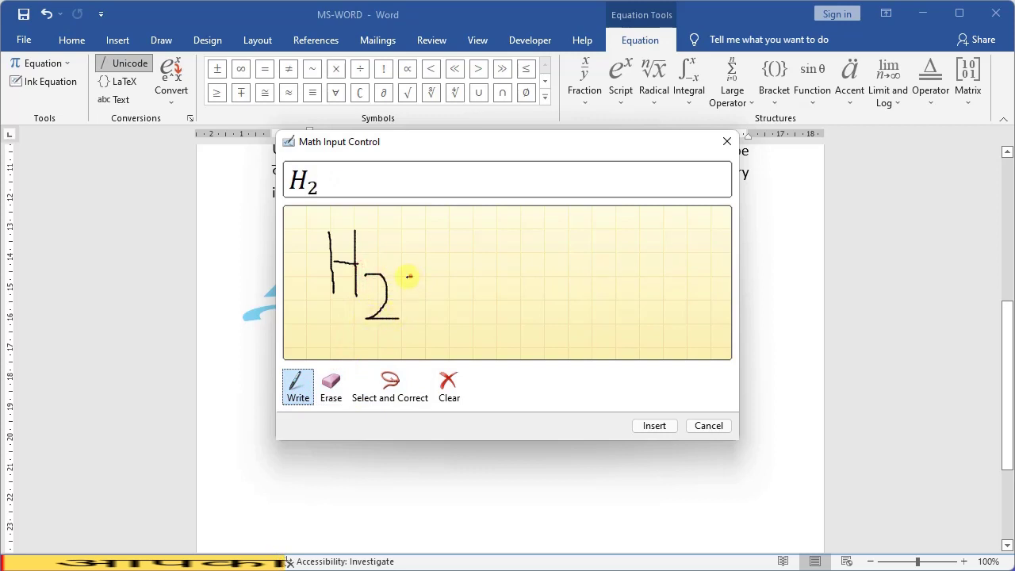
left_click_drag(409, 276, 414, 281)
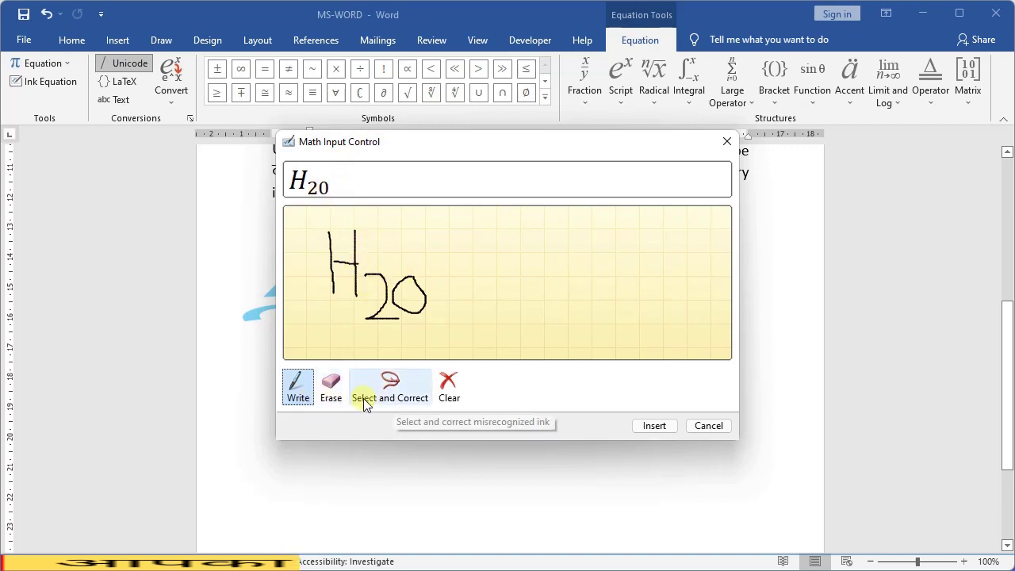
- Correct the recognition to H₂o and insert it at the front of a² + b² = c²
left_click(387, 401)
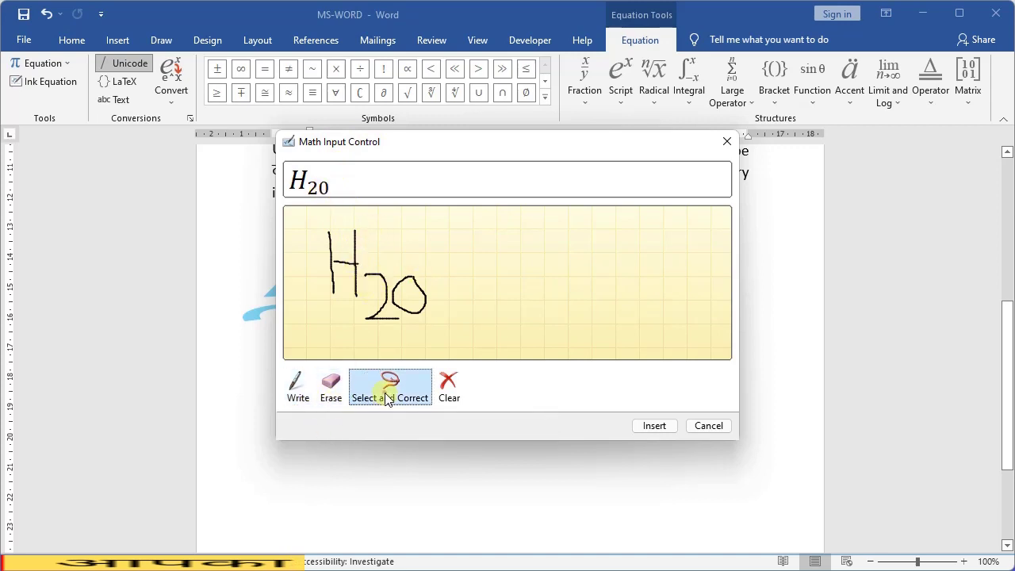
mouse_move(314, 220)
left_mouse_down()
mouse_move(325, 312)
mouse_move(310, 219)
left_mouse_up()
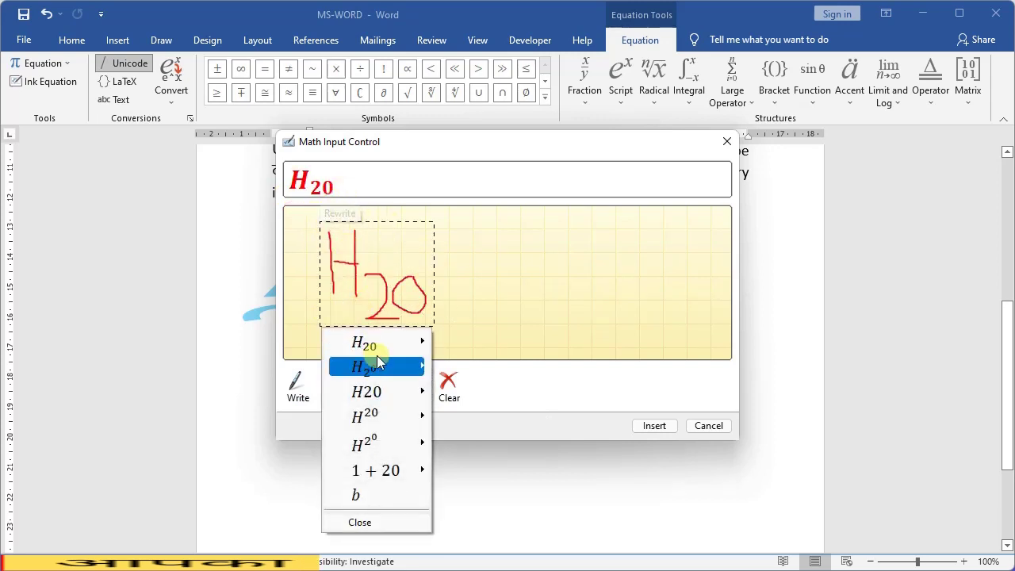
mouse_move(386, 388)
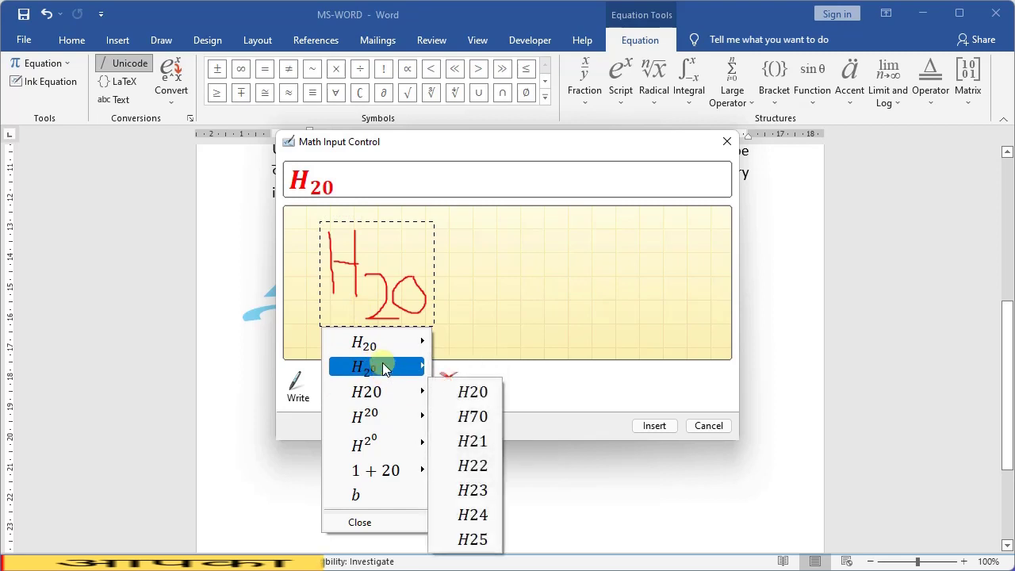
mouse_move(380, 368)
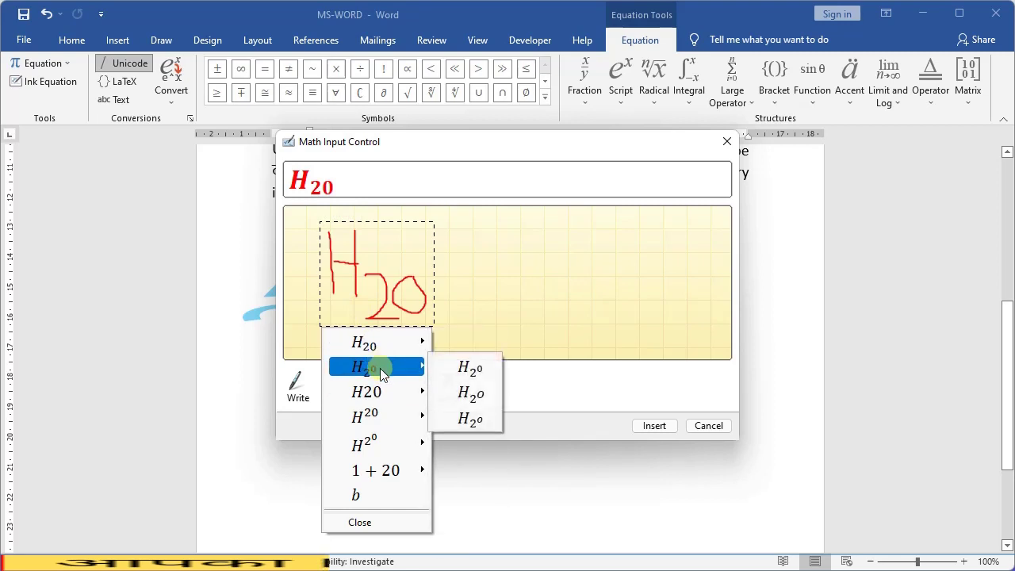
left_click(471, 391)
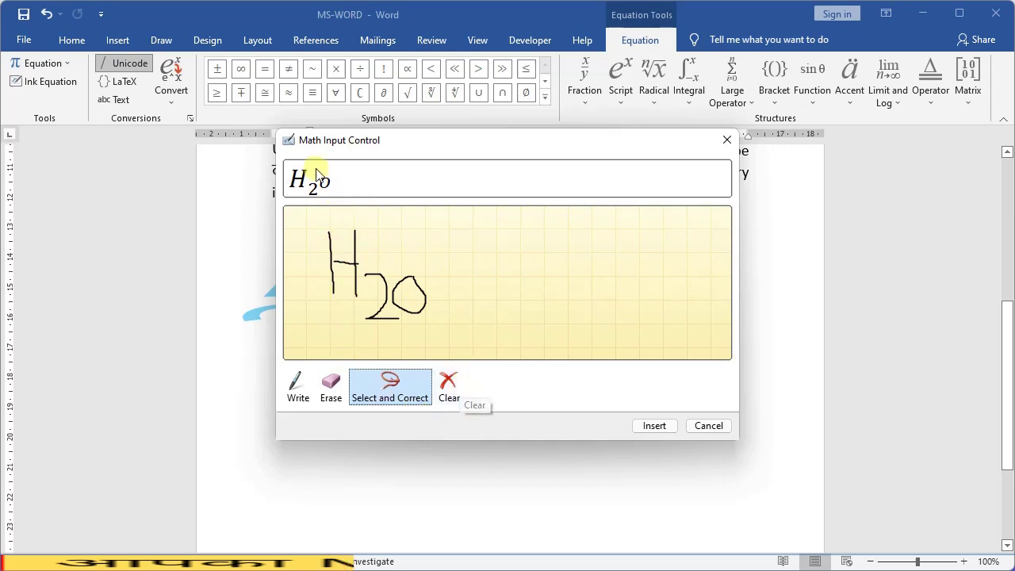
left_click(645, 429)
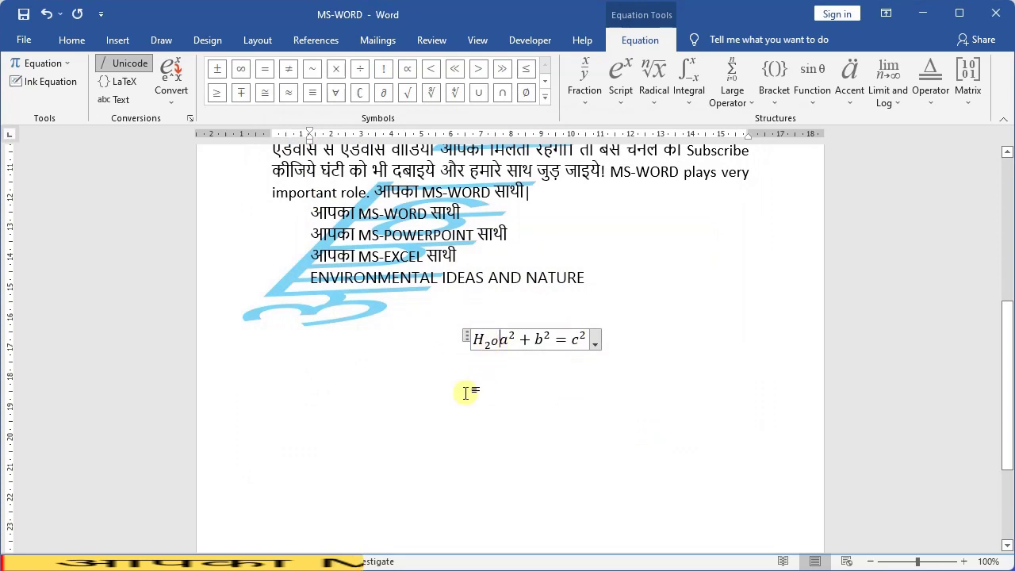
- Delete the H₂o, then try LaTeX and Unicode input, leaving the equation as plain Text a^2+b^2=c^2
key("shift+Home")
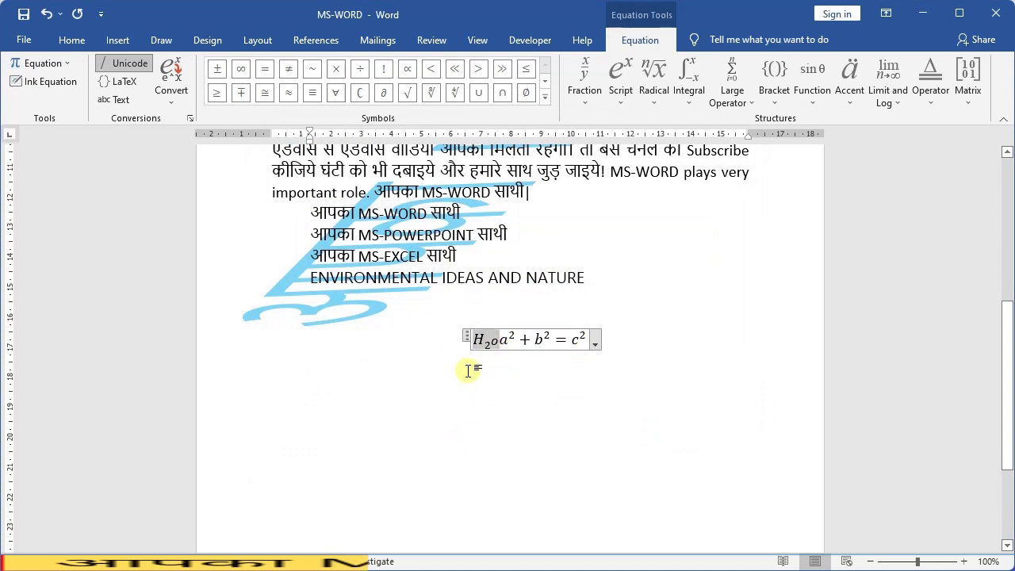
key("BackSpace")
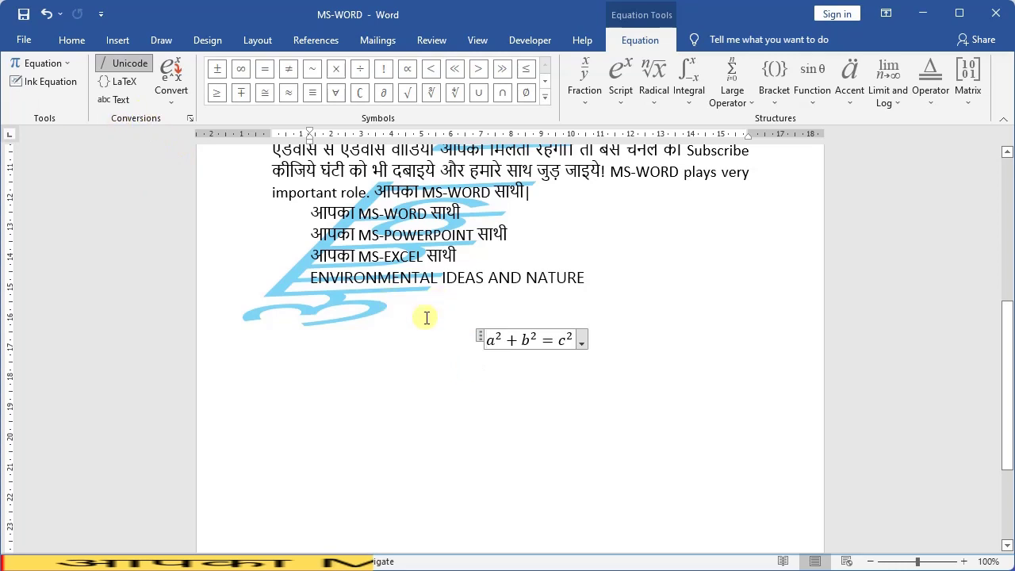
left_click(125, 82)
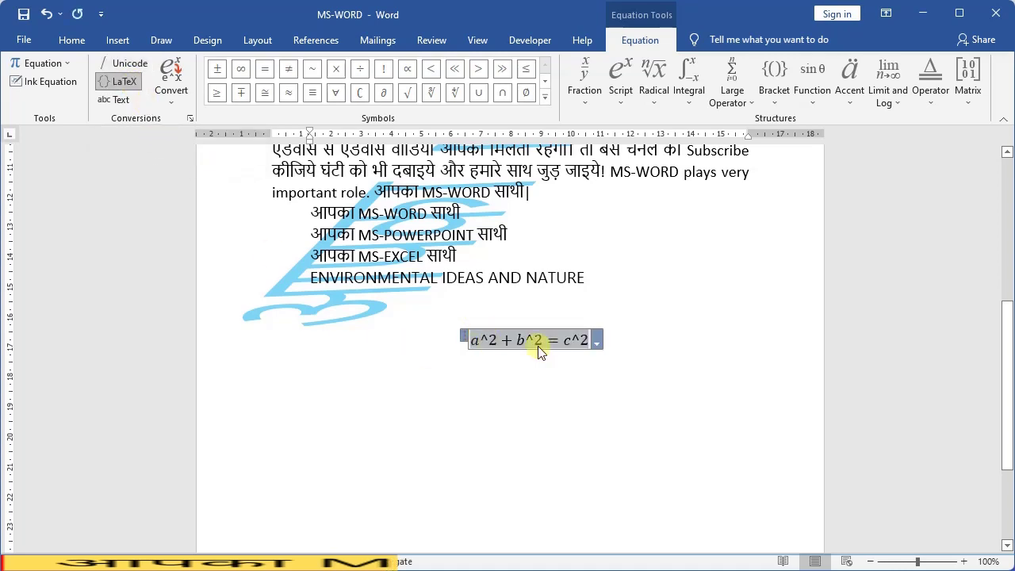
left_click(123, 68)
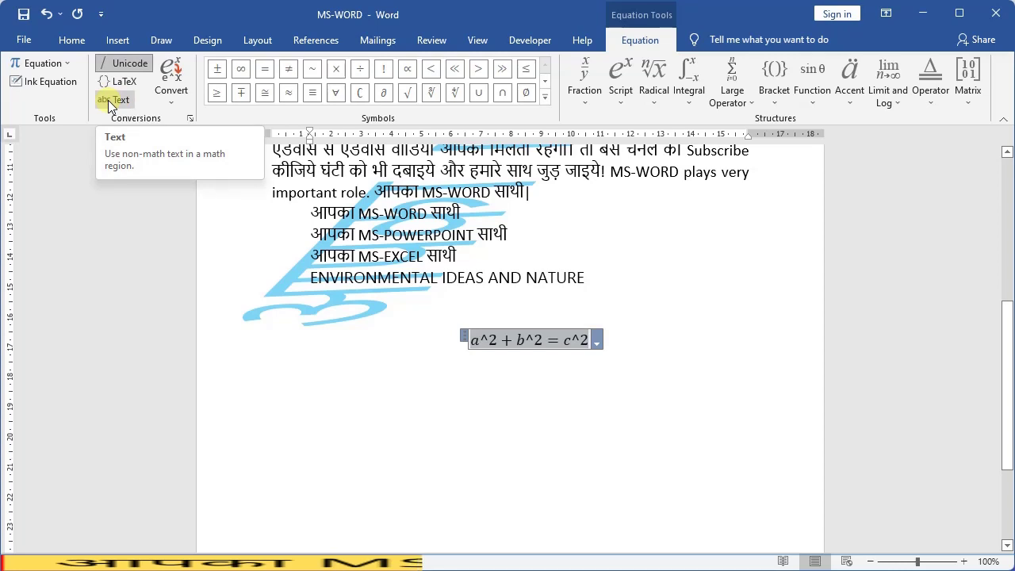
left_click(107, 100)
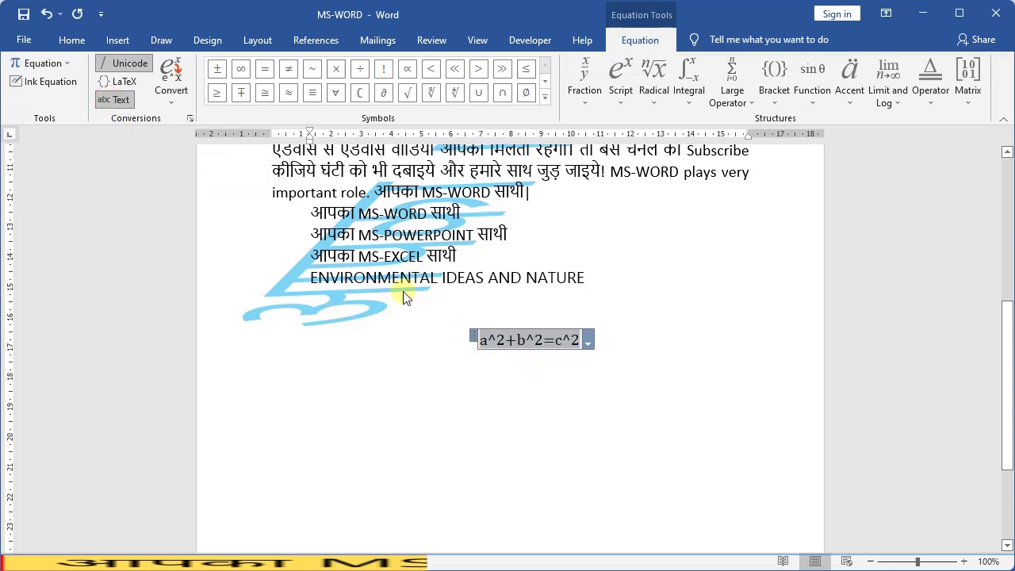
left_click(123, 82)
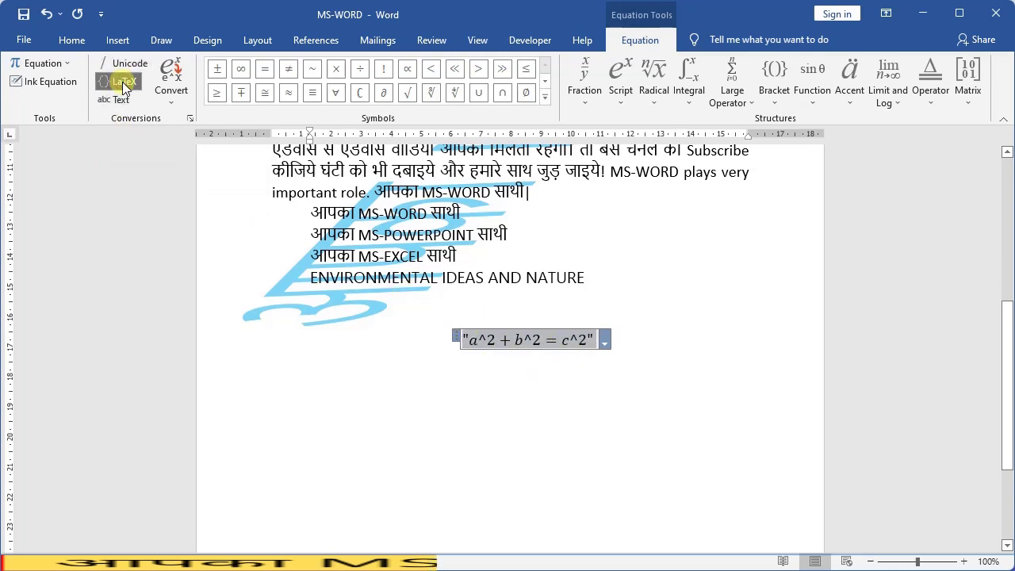
left_click(123, 63)
left_click(110, 101)
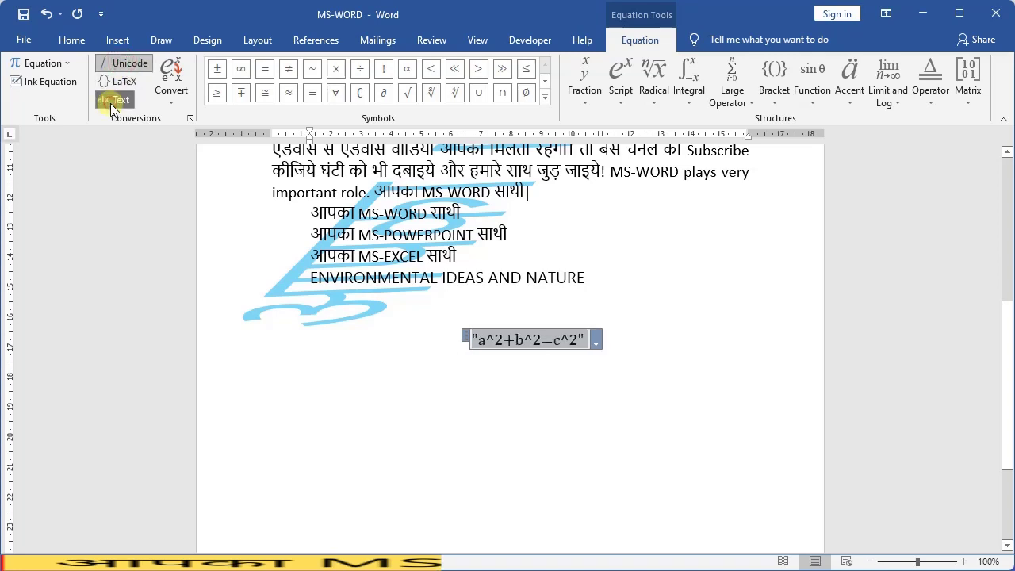
- Try Current - Professional and All - Professional conversions, finishing with All - Linear
left_click(173, 103)
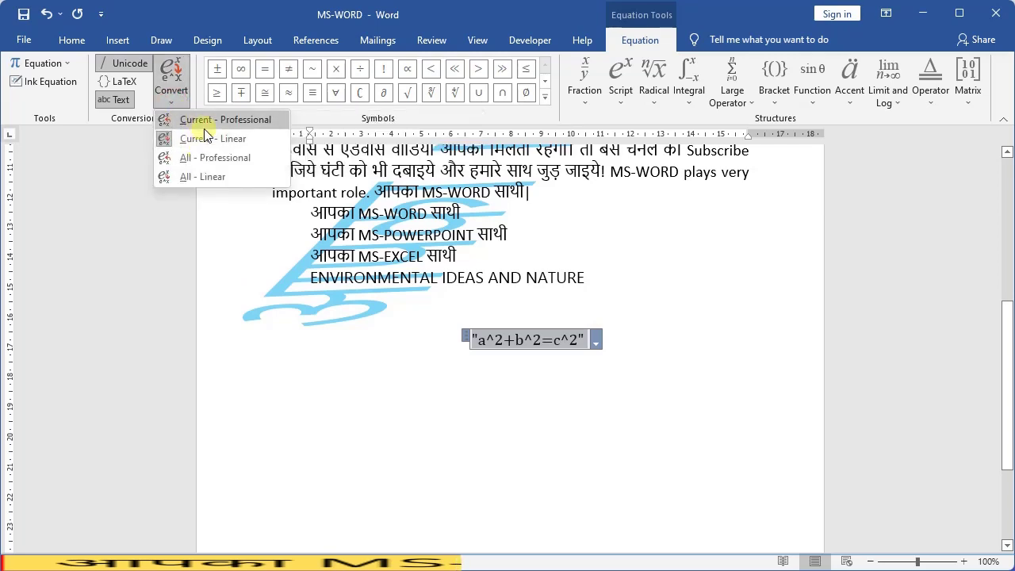
left_click(197, 124)
left_click(170, 99)
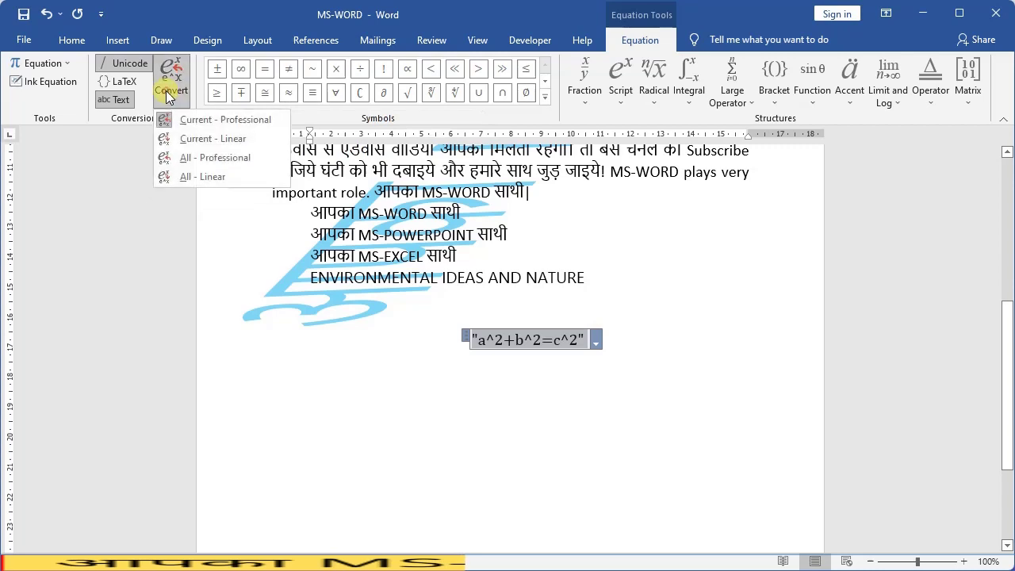
left_click(183, 162)
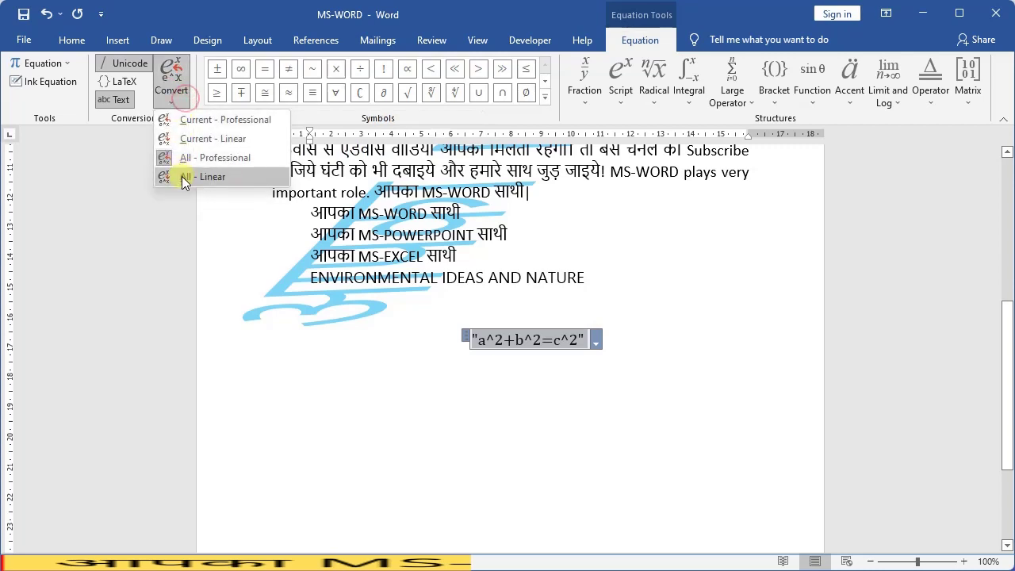
left_click(182, 176)
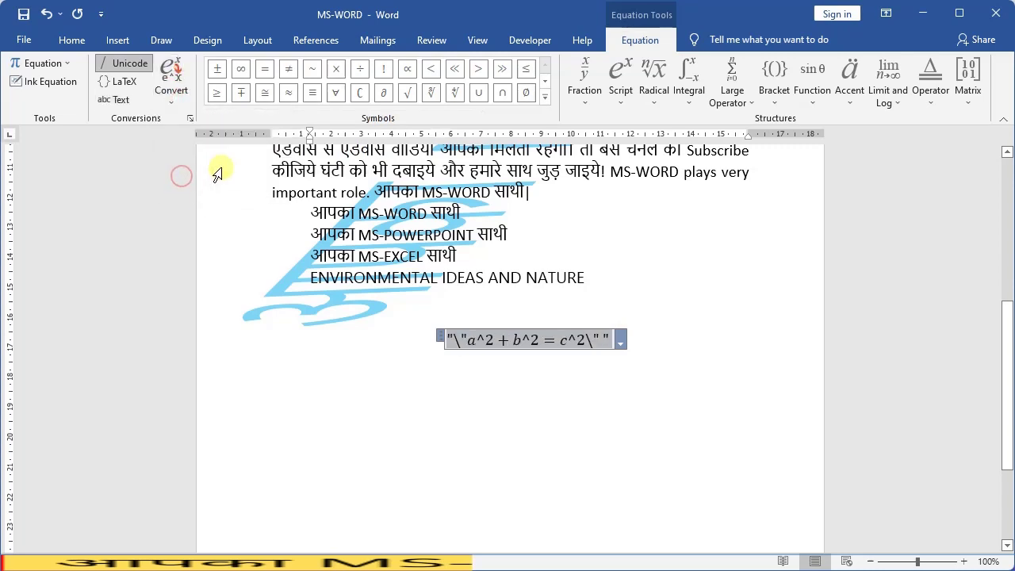
left_click(172, 93)
left_click(174, 163)
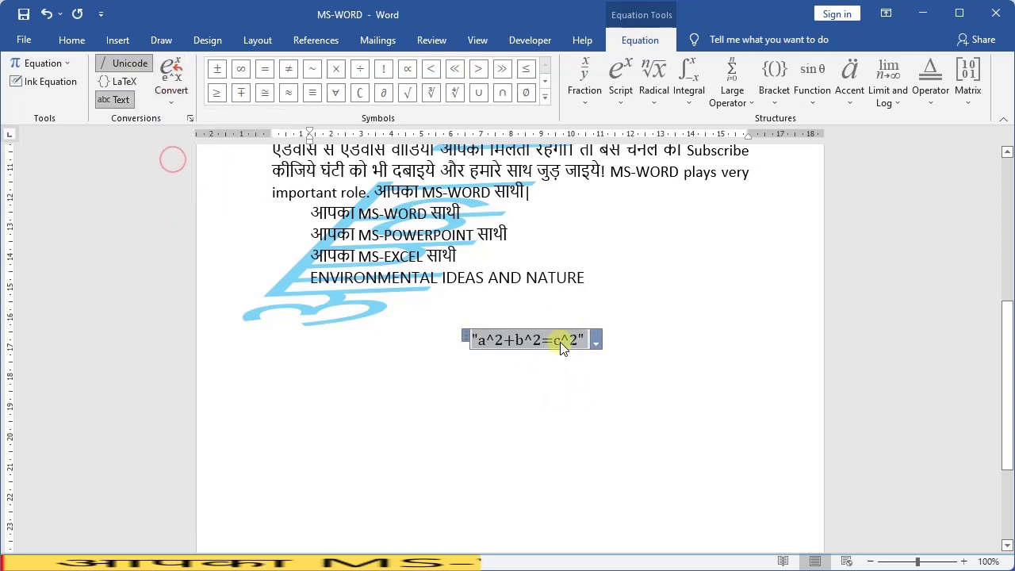
left_click(187, 100)
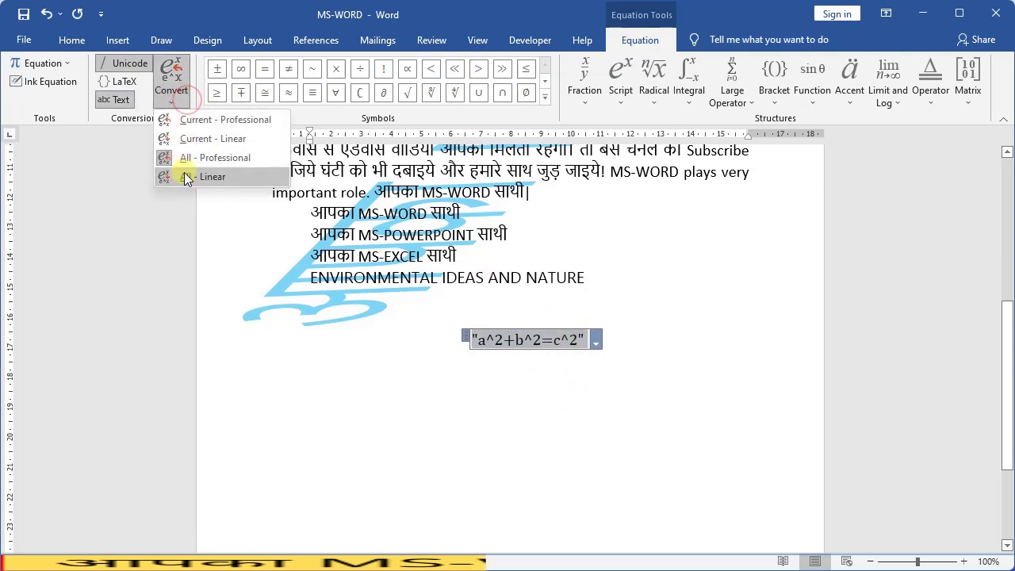
left_click(183, 173)
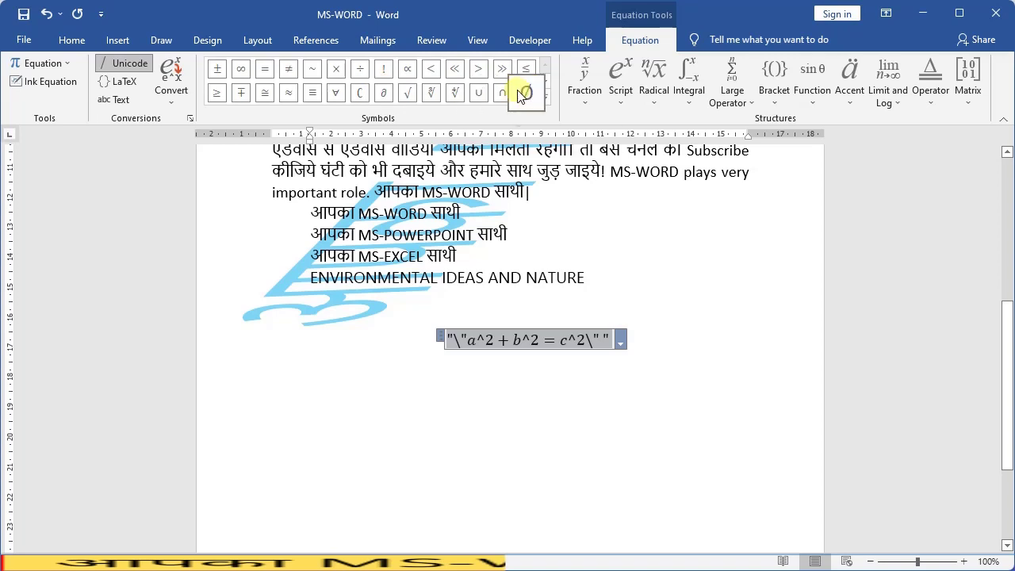
left_click(546, 87)
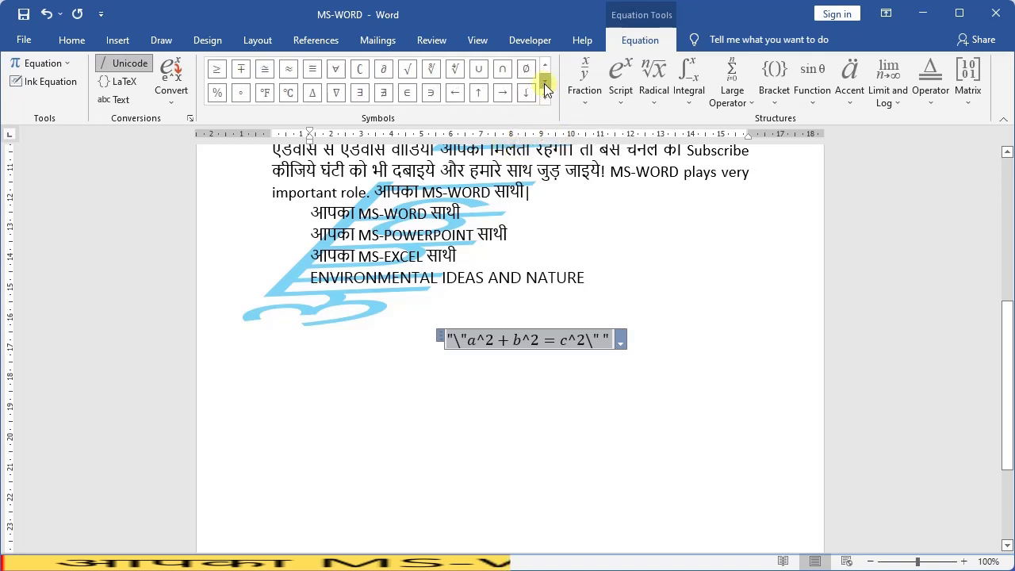
left_click(546, 87)
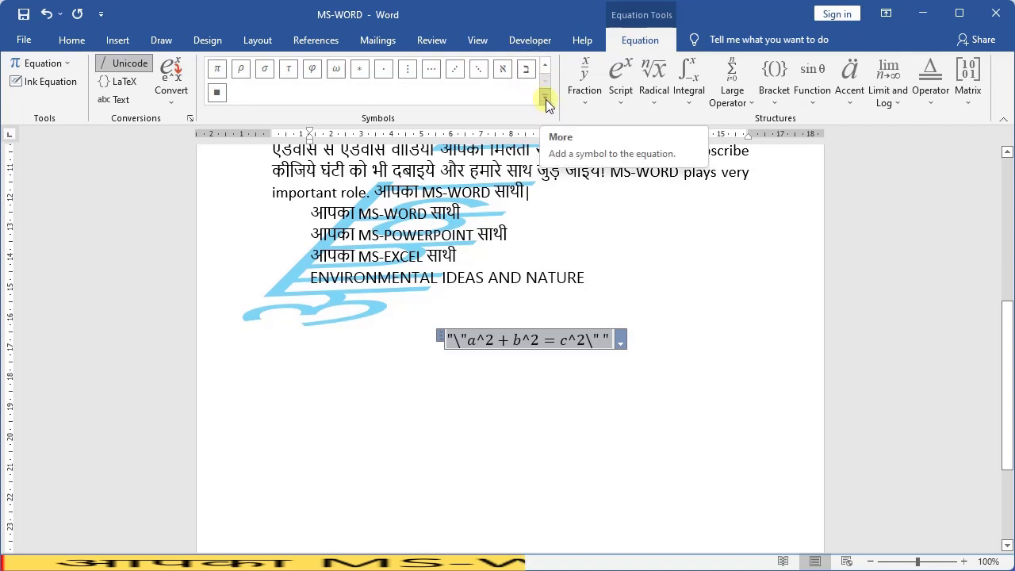
left_click(546, 99)
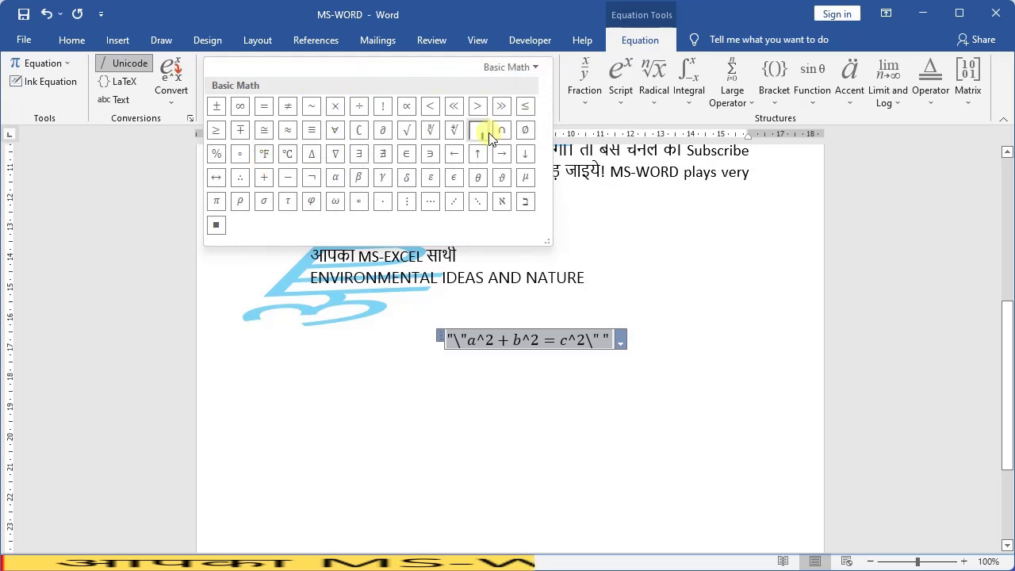
left_click(537, 68)
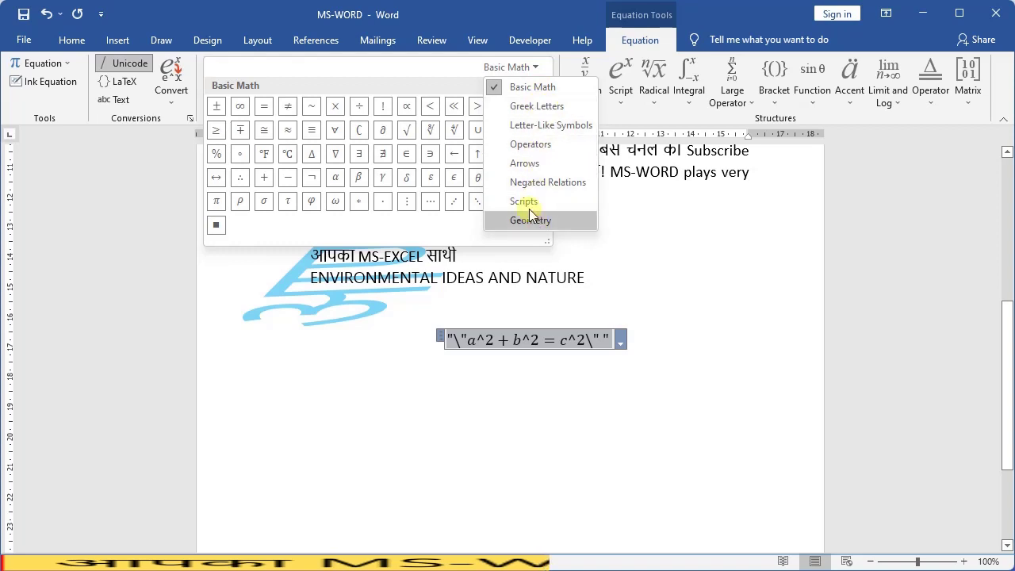
left_click(544, 146)
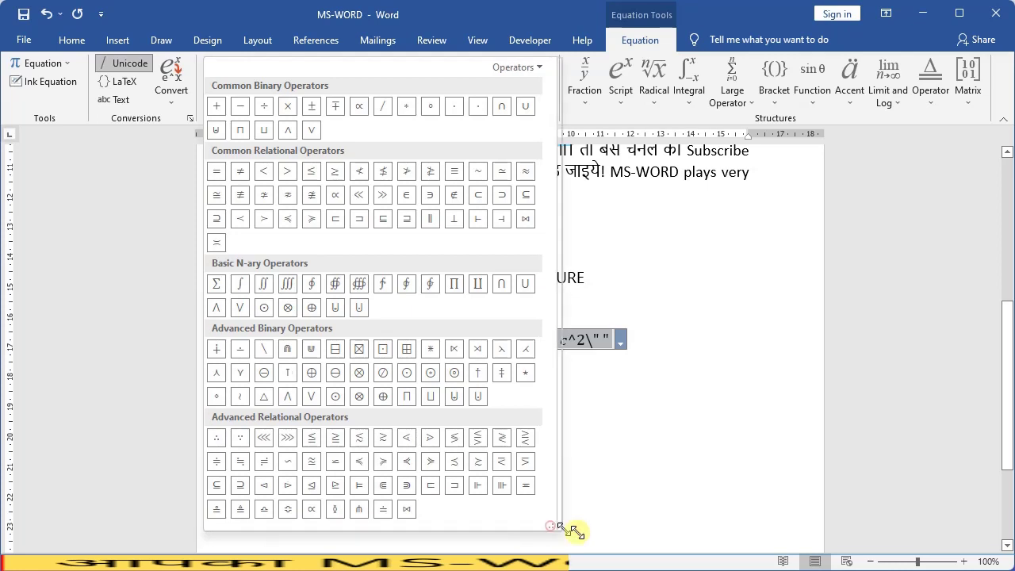
left_click_drag(547, 525, 863, 552)
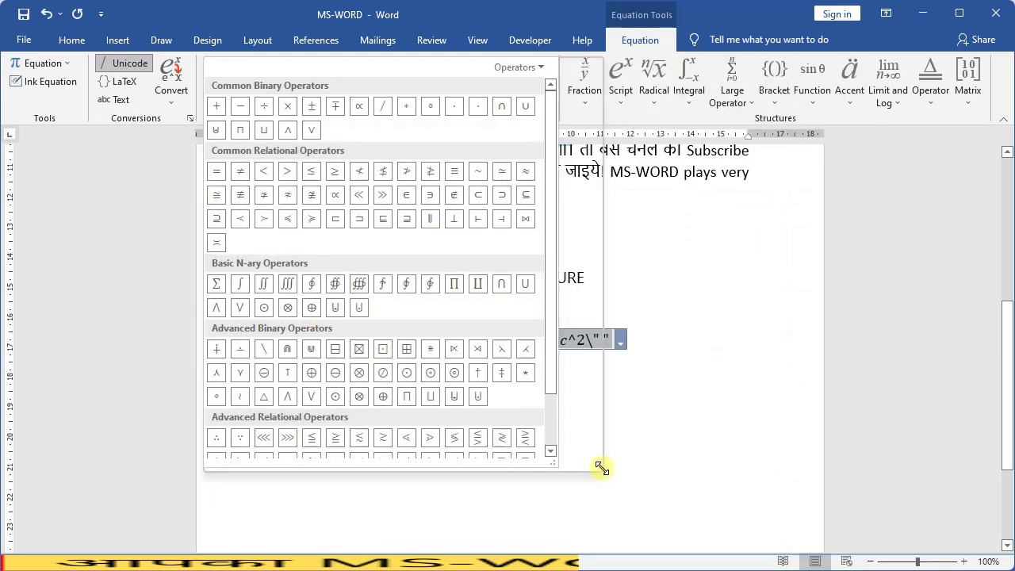
mouse_move(863, 552)
left_mouse_down()
mouse_move(599, 468)
mouse_move(716, 541)
left_mouse_up()
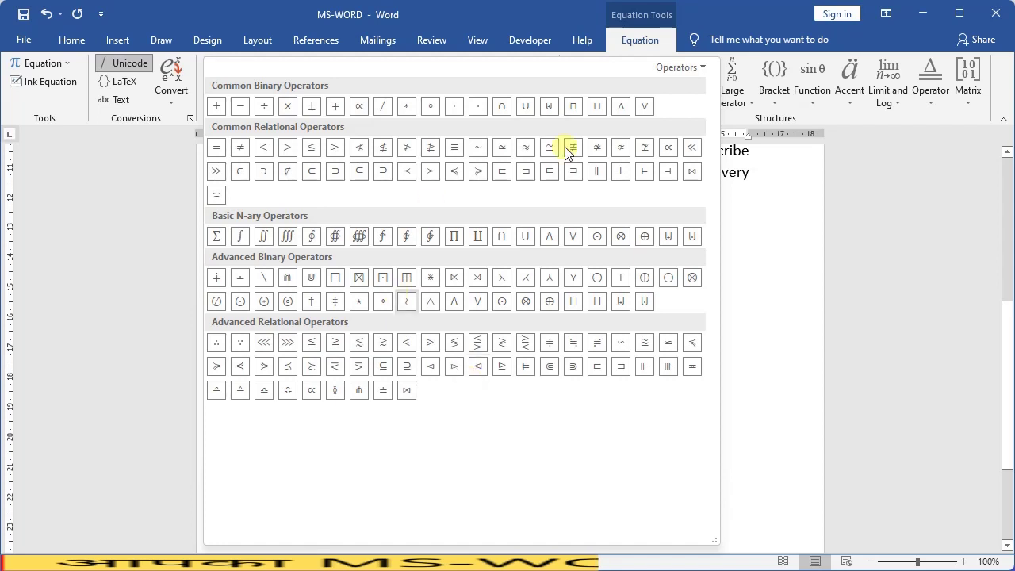
left_click(702, 67)
left_click(704, 84)
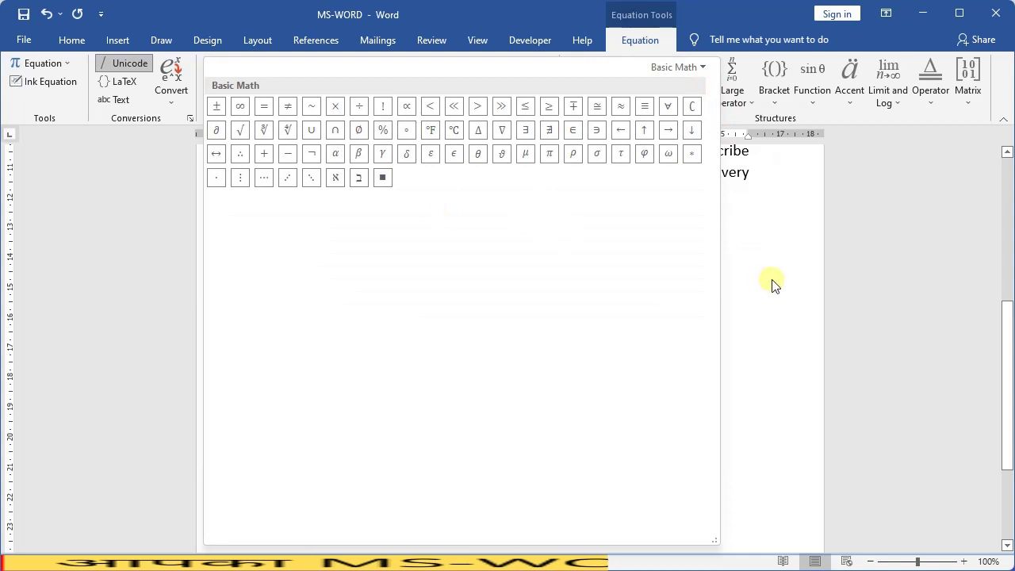
left_click(770, 226)
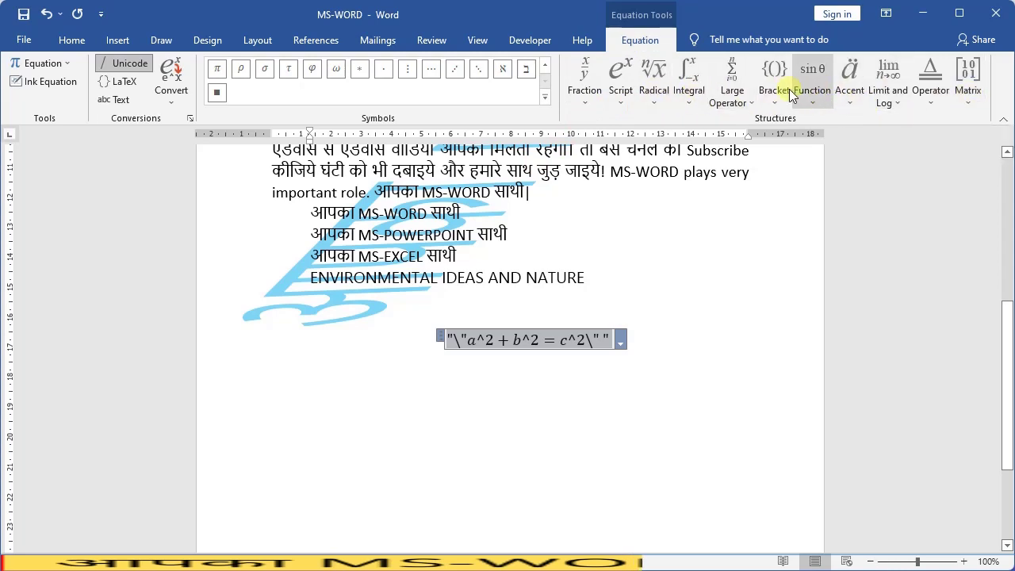
- Replace the equation with the π/2 common fraction and open its Equation Options menu
left_click(580, 103)
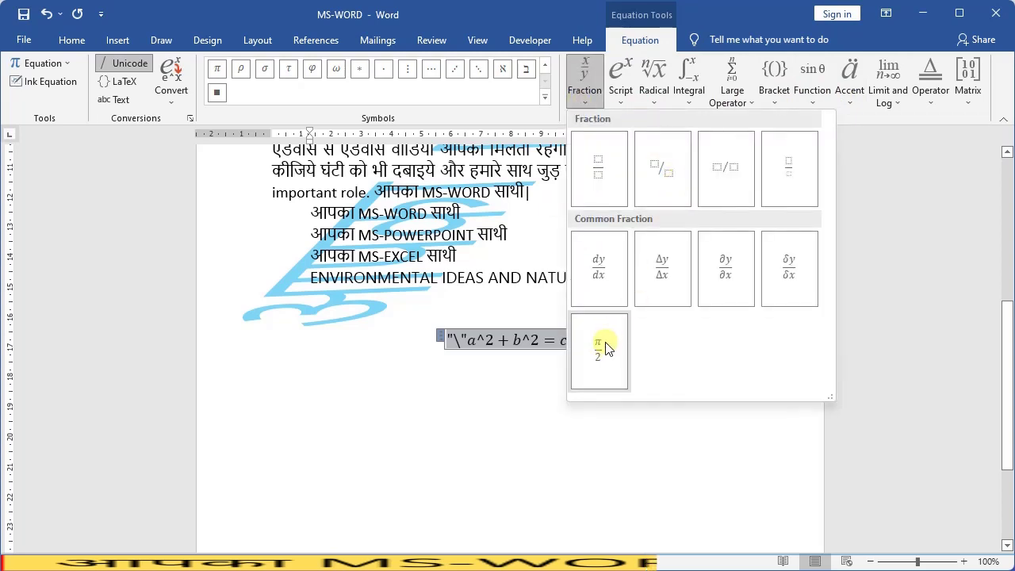
left_click(603, 347)
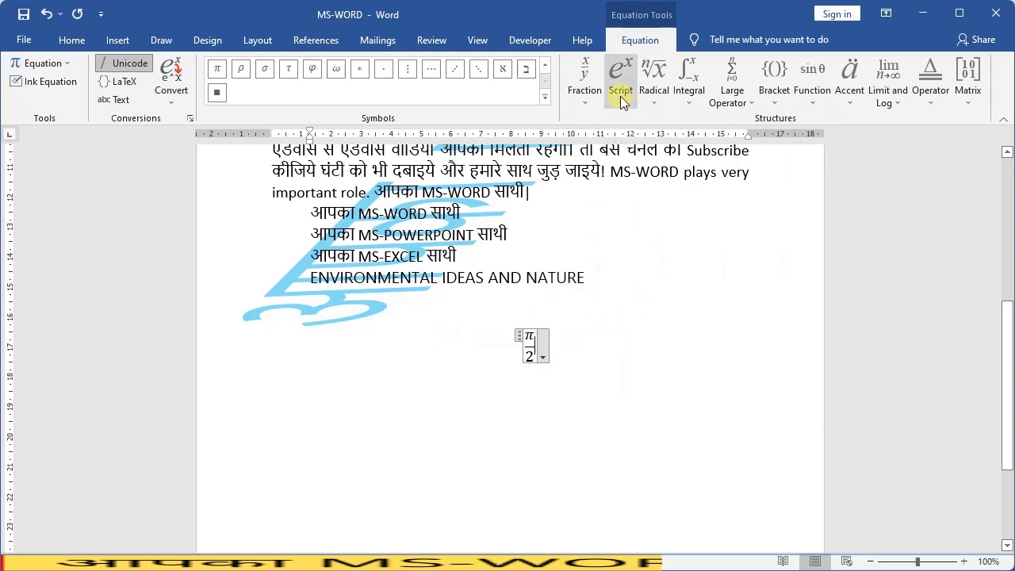
left_click(542, 357)
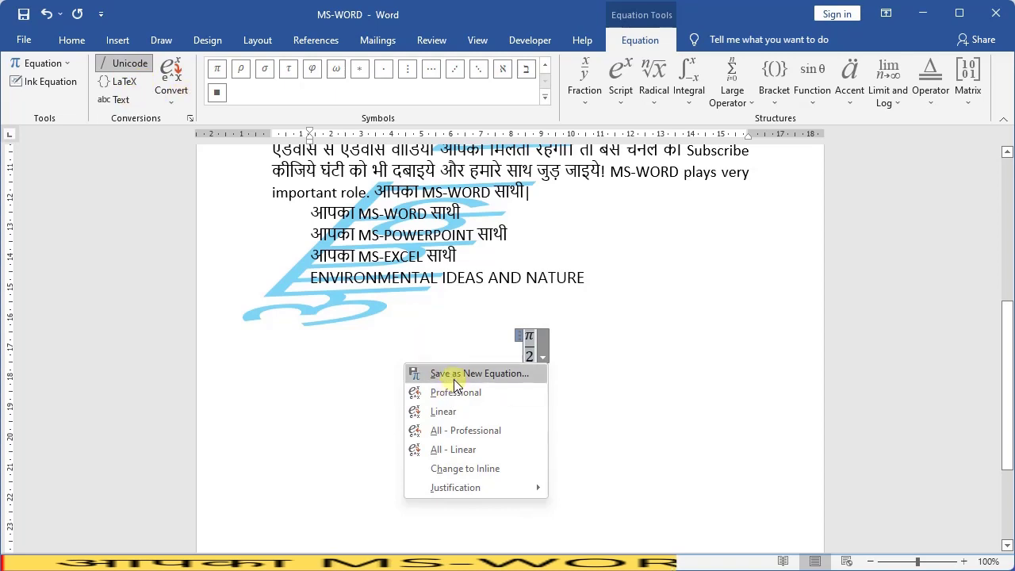
- Switch the π/2 equation to inline, then back to display
left_click(457, 469)
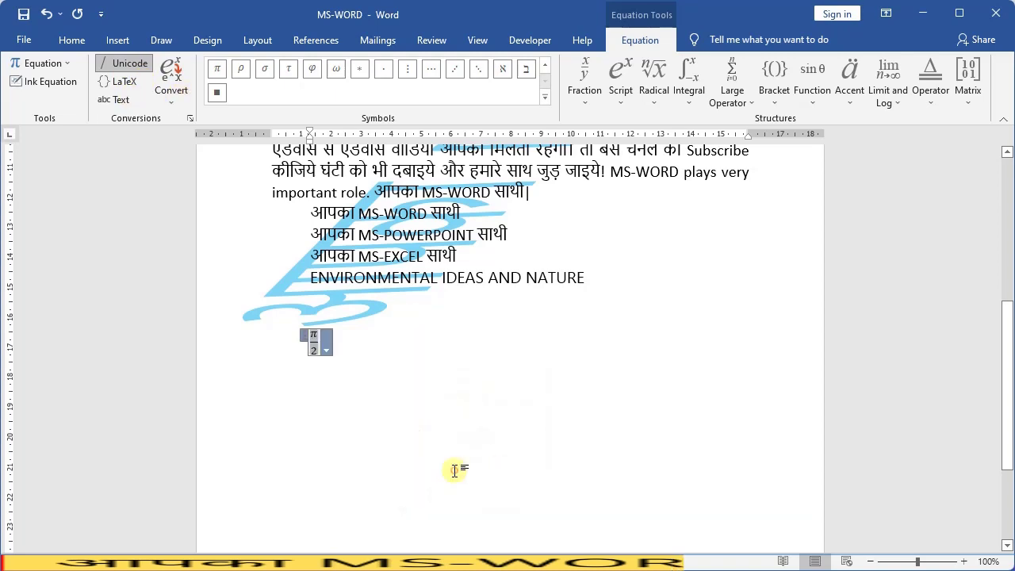
left_click(324, 348)
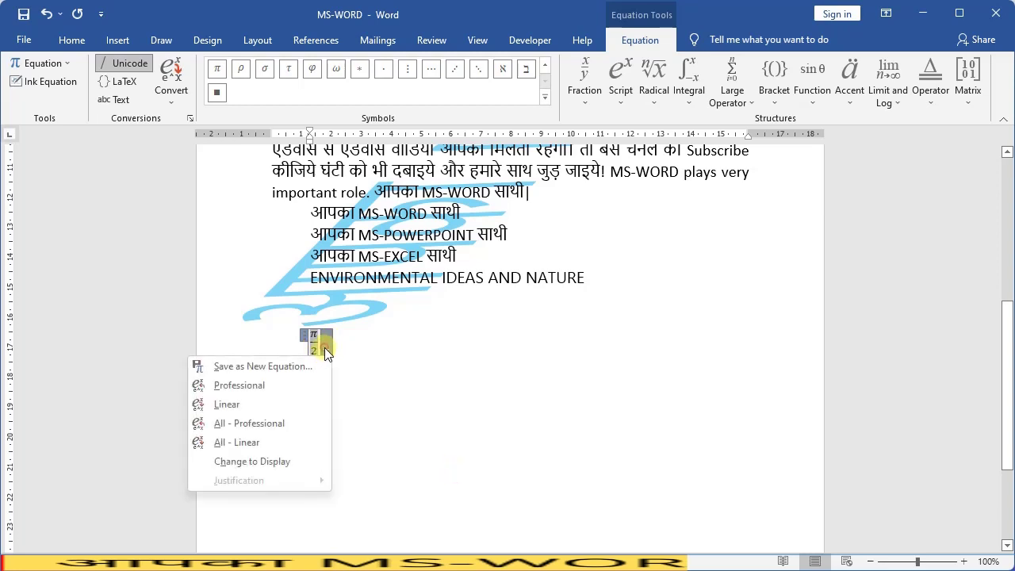
left_click(311, 461)
- Try Left and Right justification for the π/2 equation, finishing on Centered
left_click(542, 359)
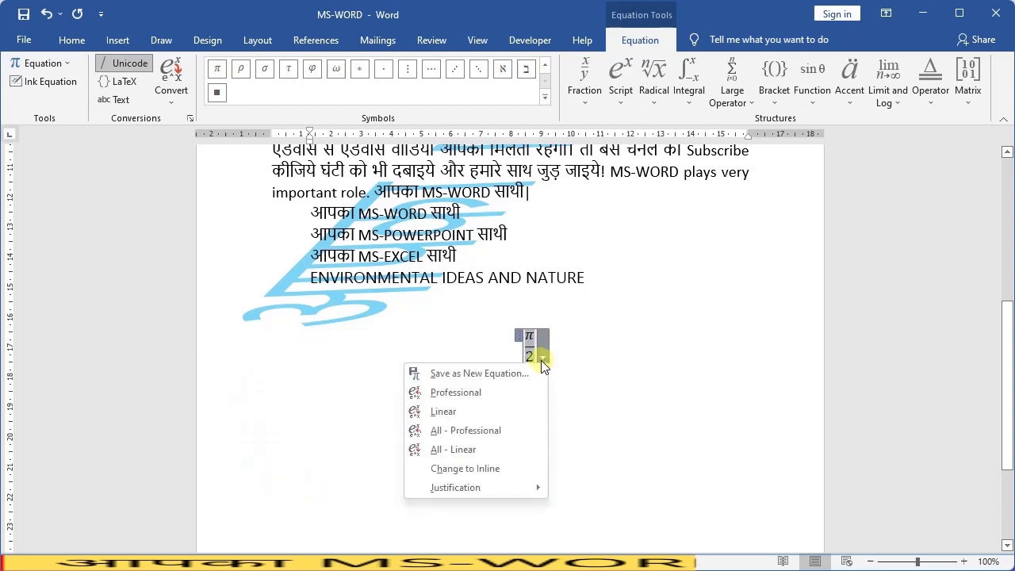
left_click(521, 491)
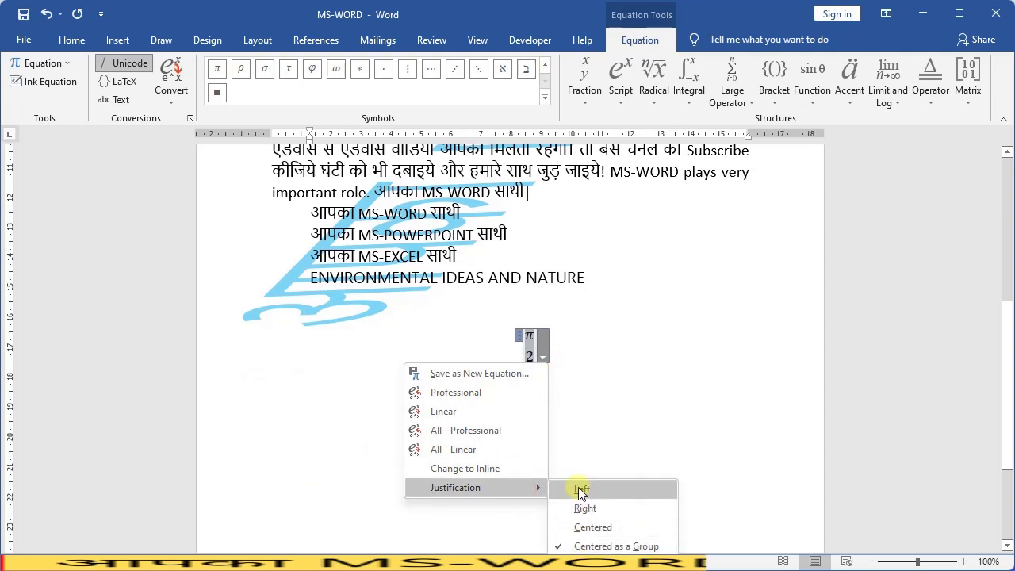
left_click(581, 490)
left_click(327, 357)
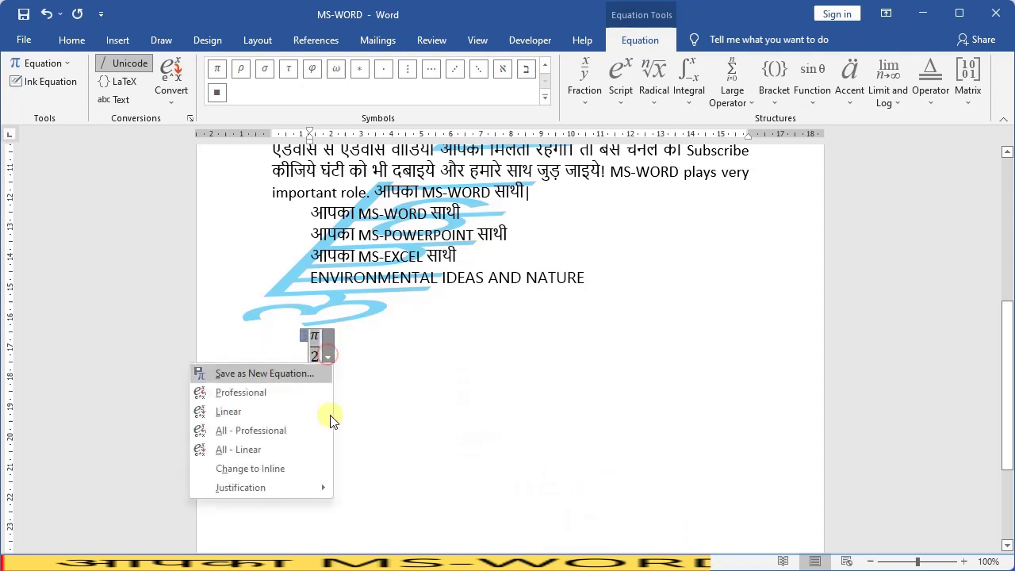
mouse_move(314, 492)
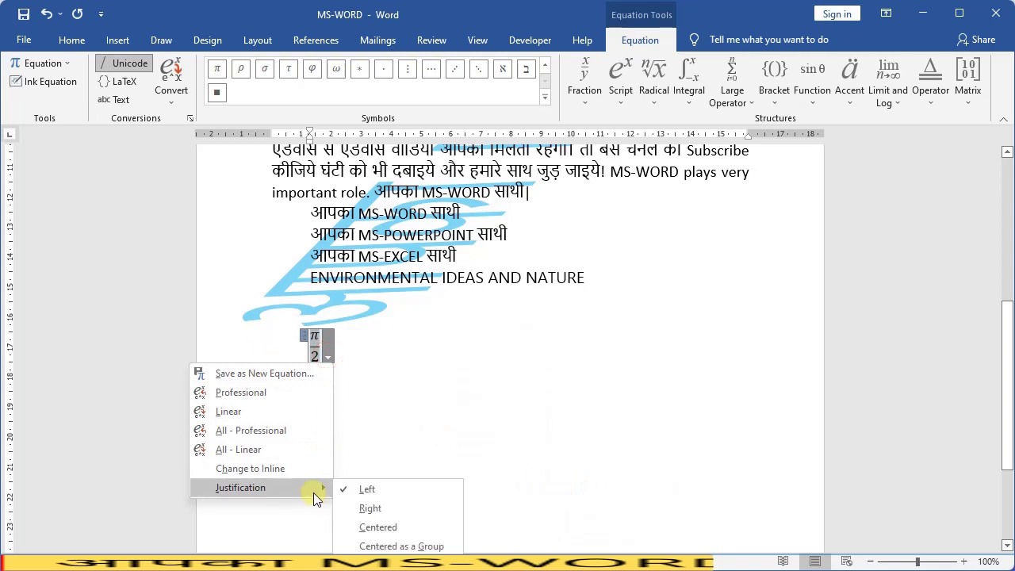
left_click(355, 507)
left_click(756, 360)
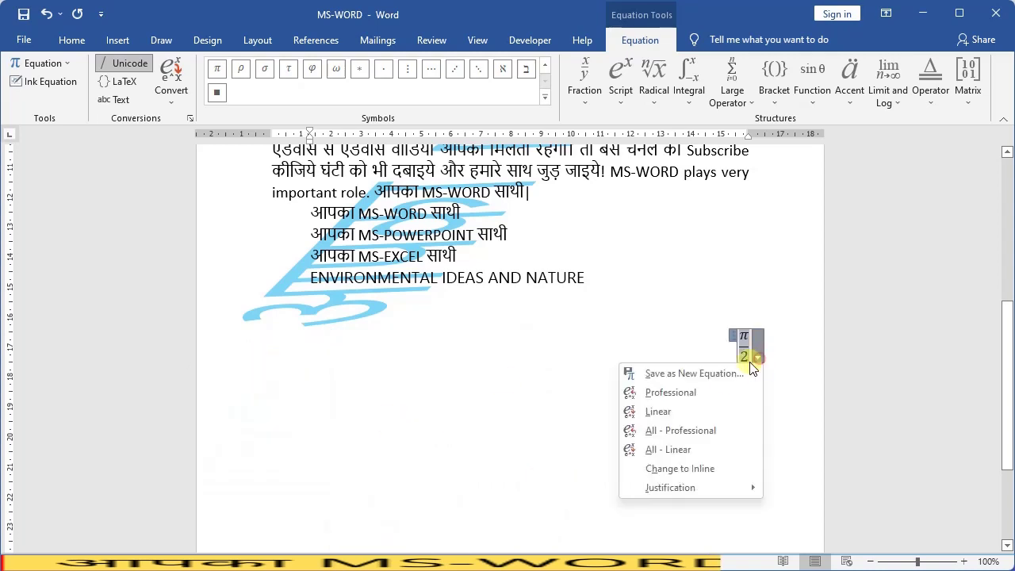
mouse_move(683, 487)
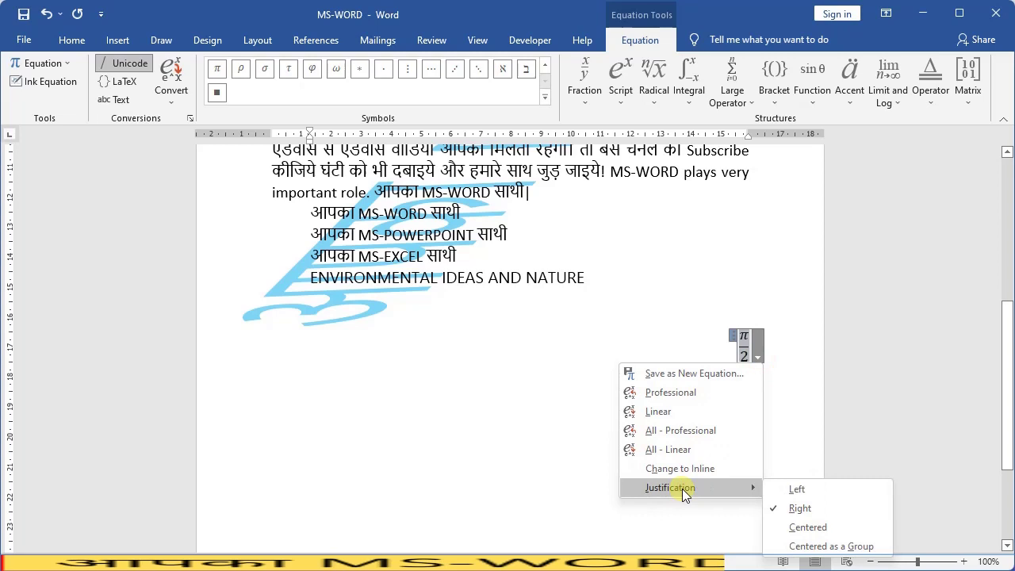
left_click(798, 528)
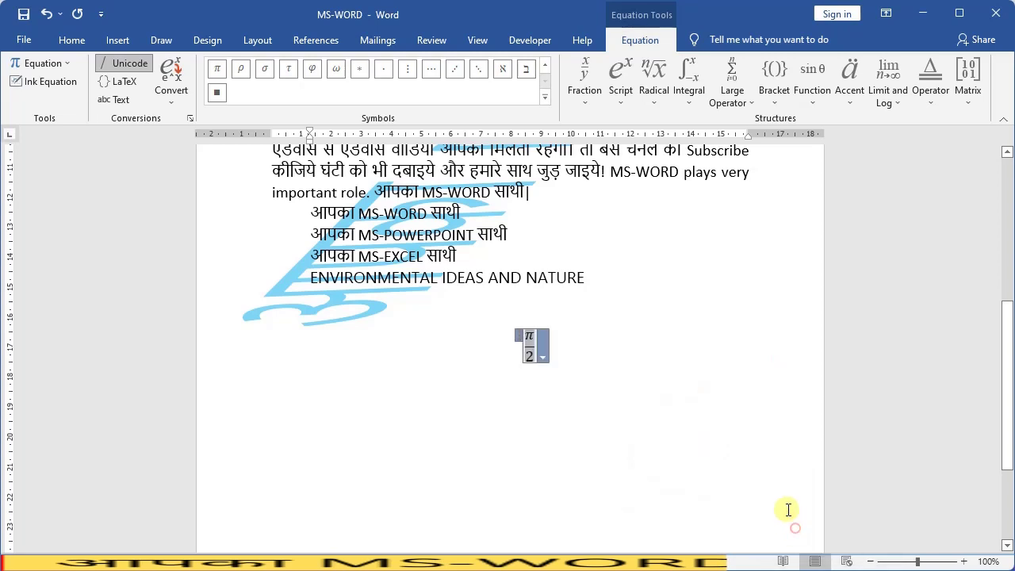
- Grow the π/2 equation's font to 28 pt using Grow Font on the Home tab
left_click(72, 40)
left_click(275, 69)
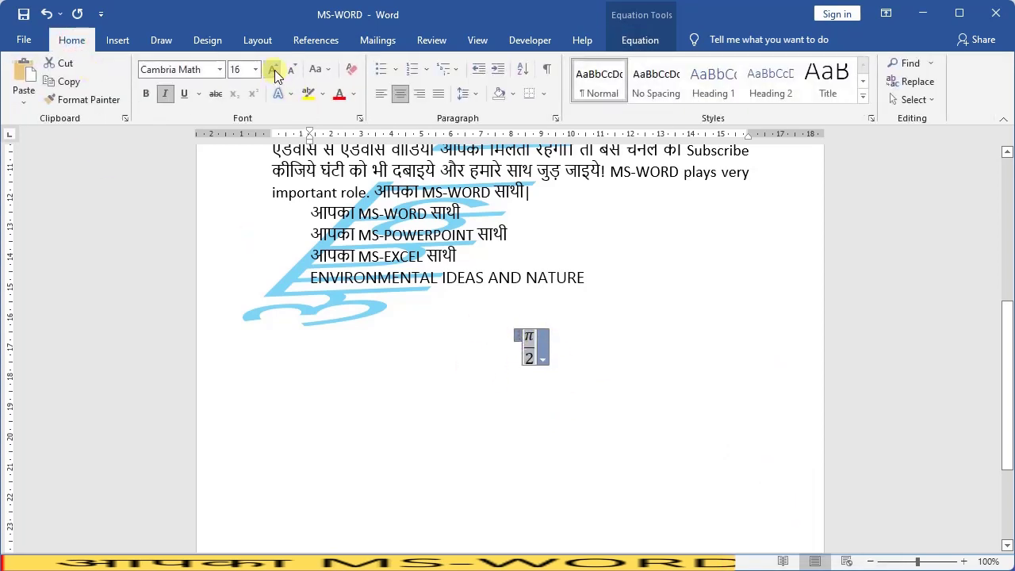
left_click(275, 70)
left_click(275, 70)
left_click(275, 70)
left_click(274, 70)
left_click(274, 70)
left_click(275, 70)
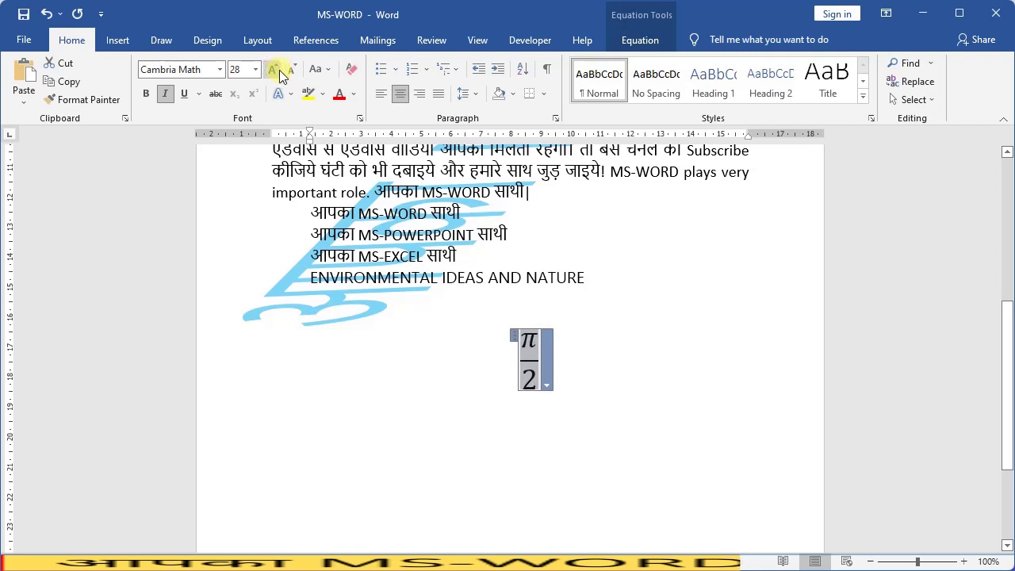
left_click(646, 41)
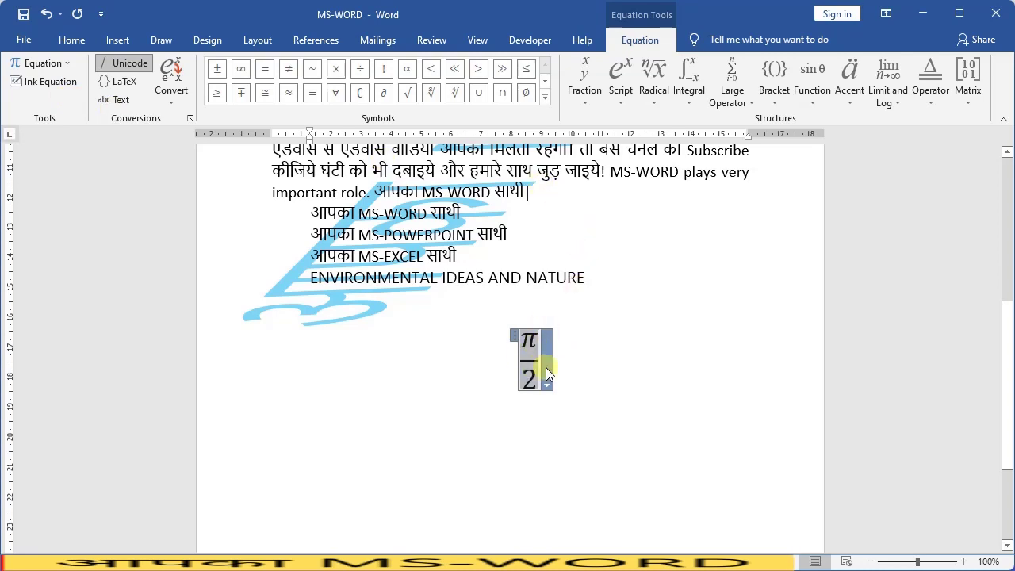
- Choose Save as New Equation from the π/2 equation's right-click menu
right_click(529, 345)
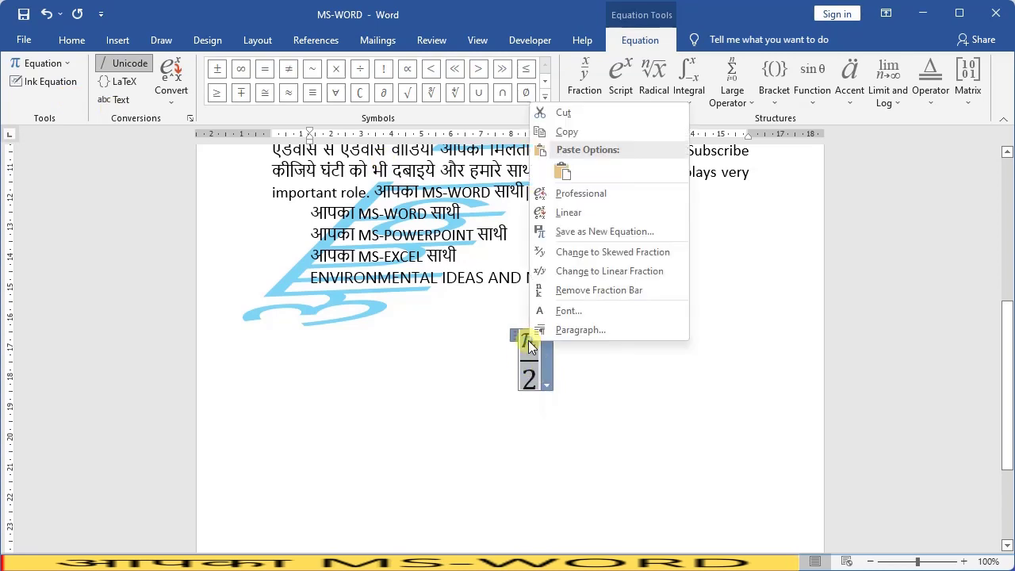
left_click(576, 237)
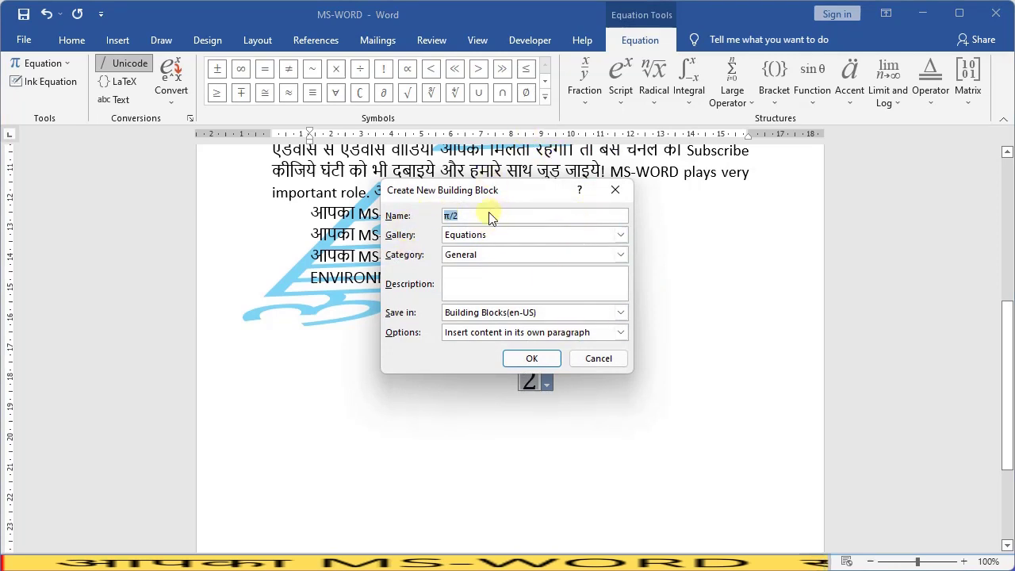
- Keep Equations as the gallery and Exemplary as the category, then select the Description field
left_click(620, 235)
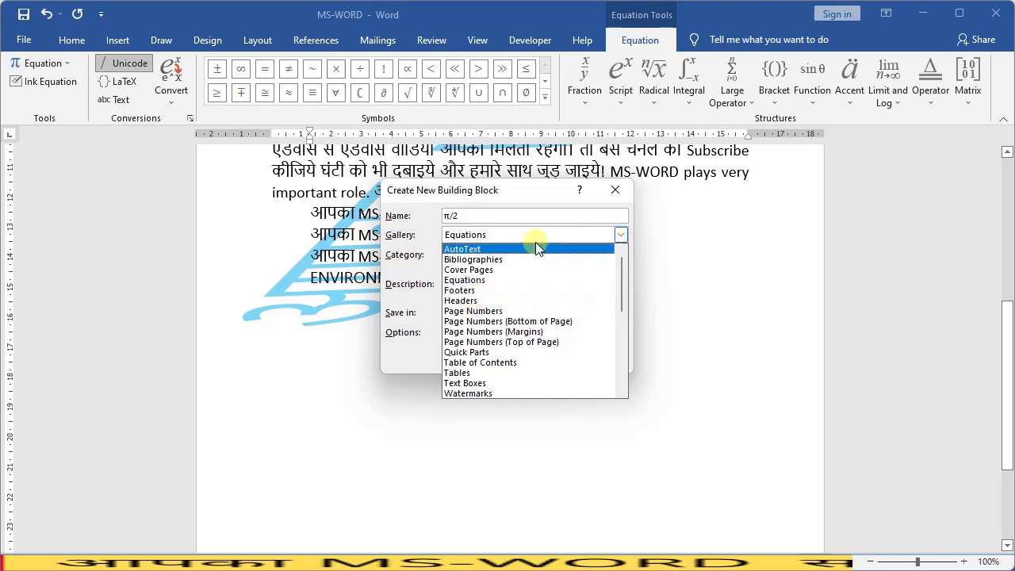
left_click(492, 282)
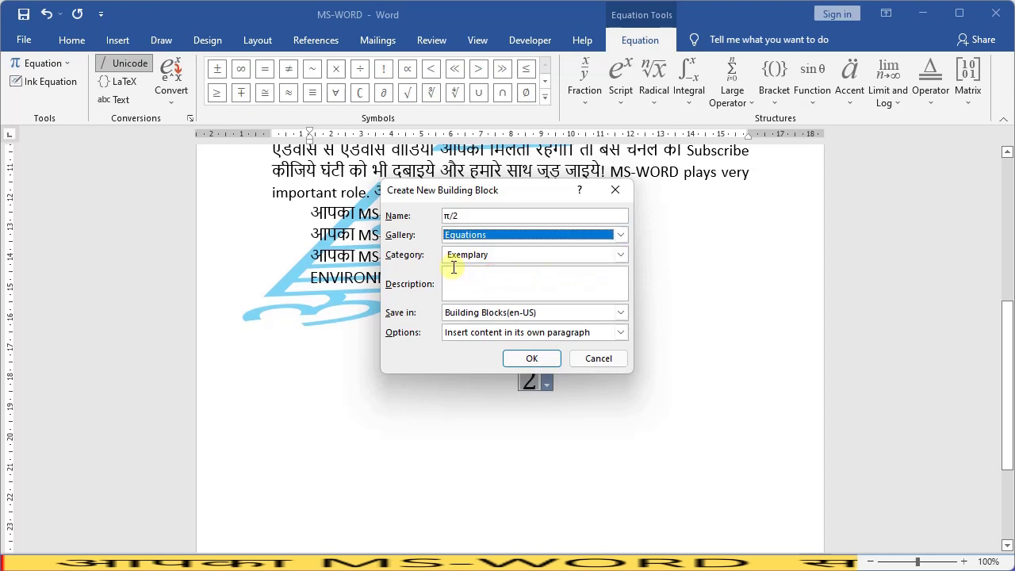
left_click(622, 255)
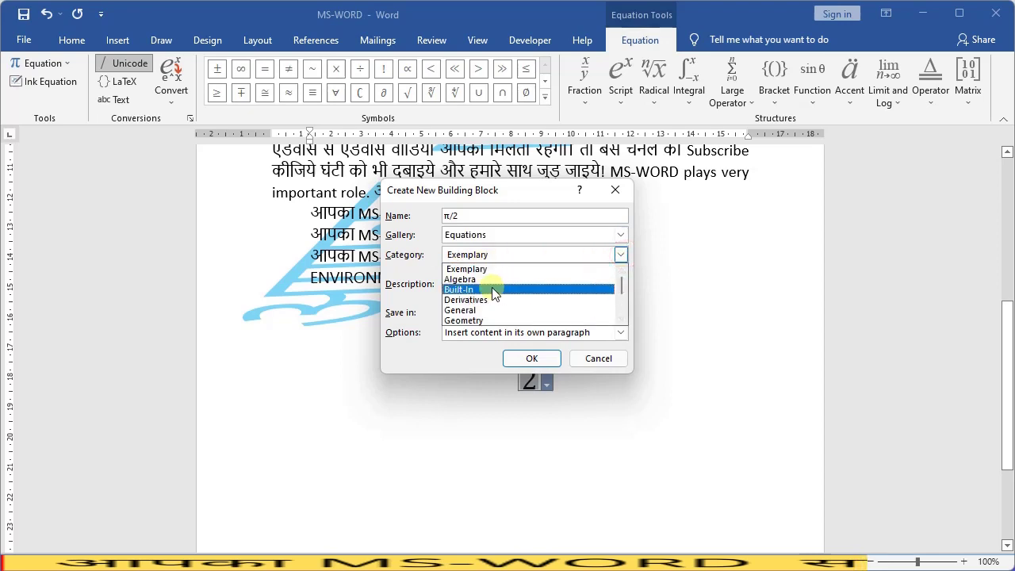
left_click(623, 253)
left_click(575, 276)
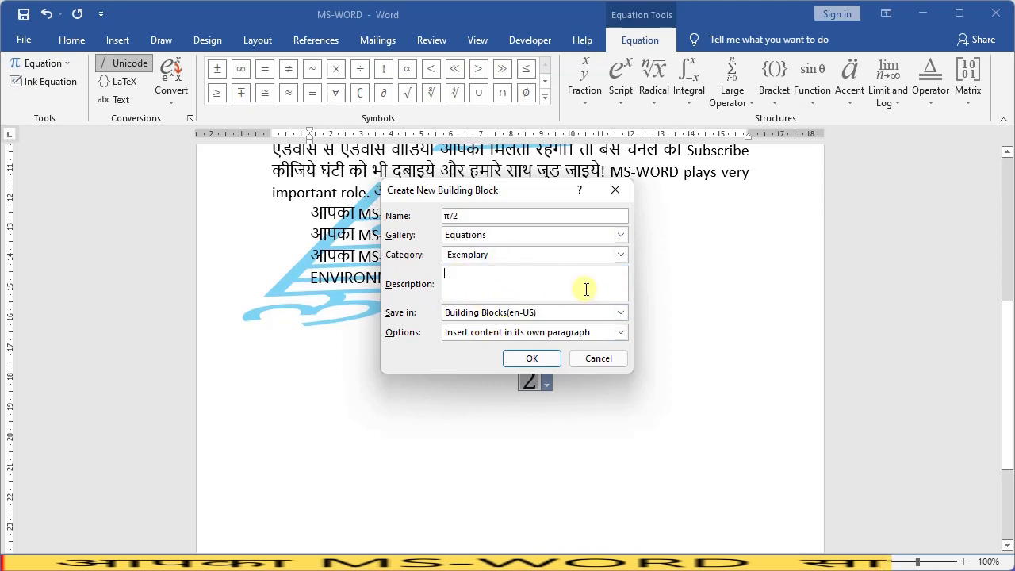
- Keep saving to Building Blocks(en-US) in its own paragraph, then close the dialog unsaved
left_click(623, 312)
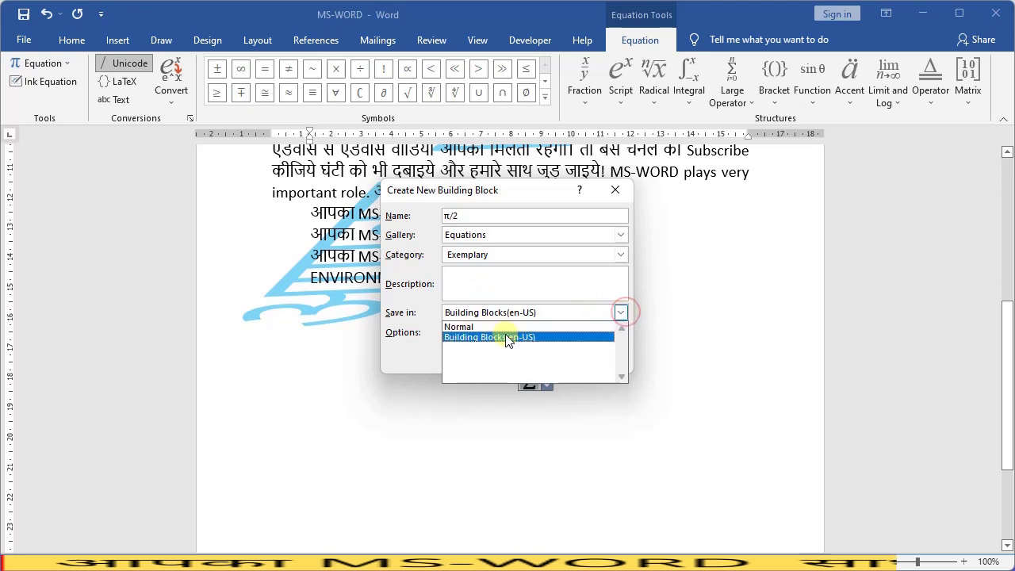
left_click(618, 314)
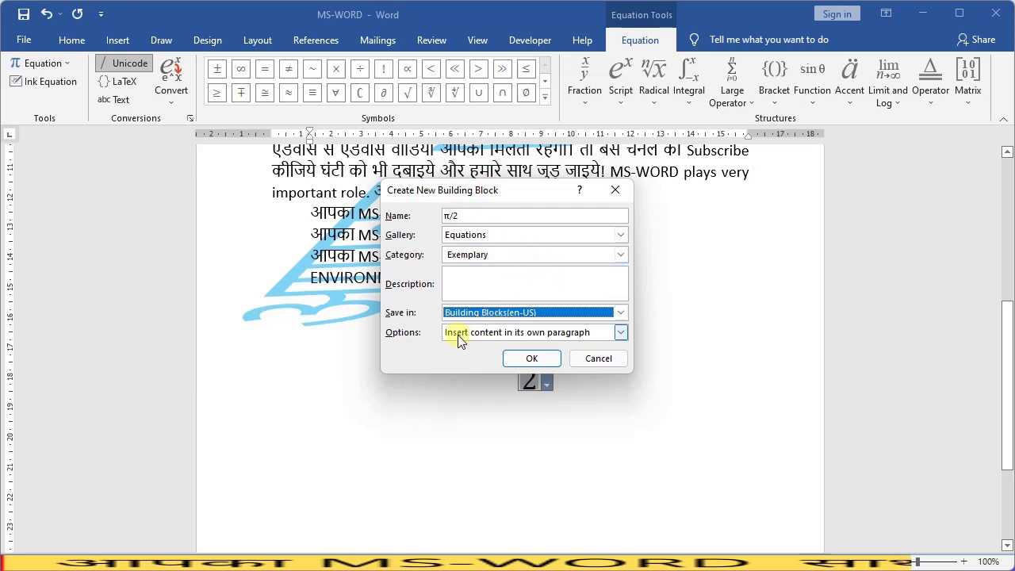
left_click(621, 332)
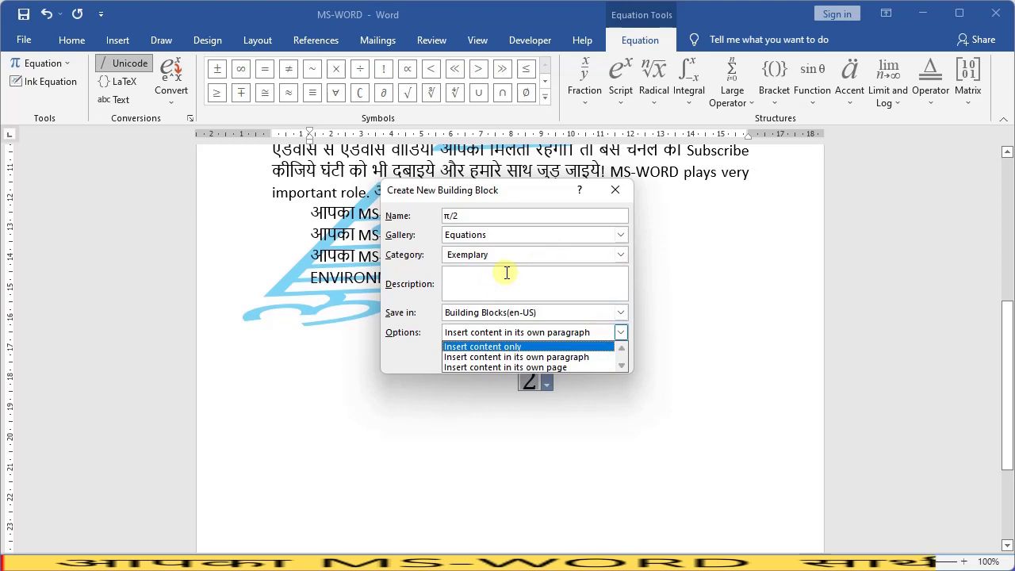
left_click(616, 192)
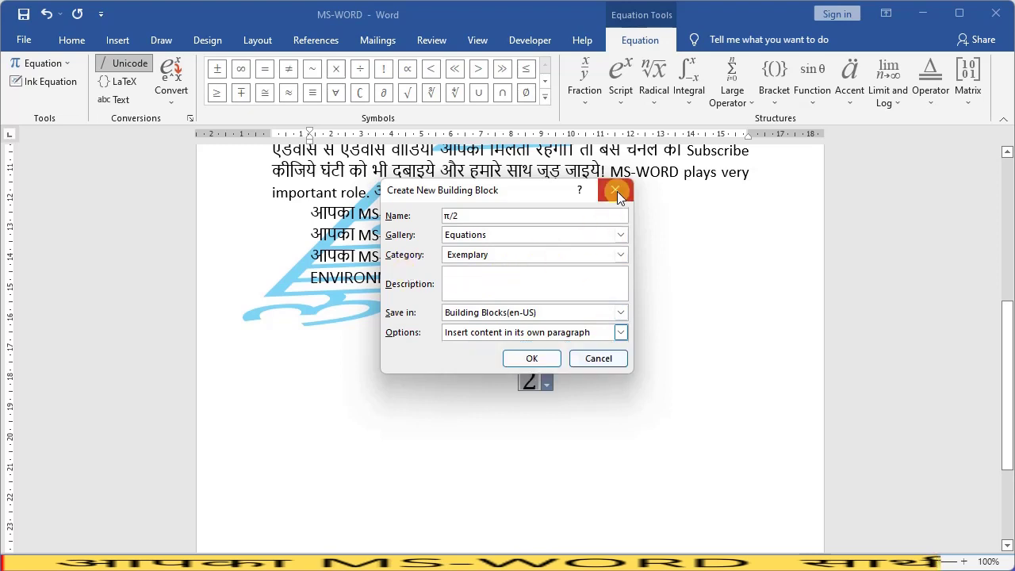
left_click(623, 194)
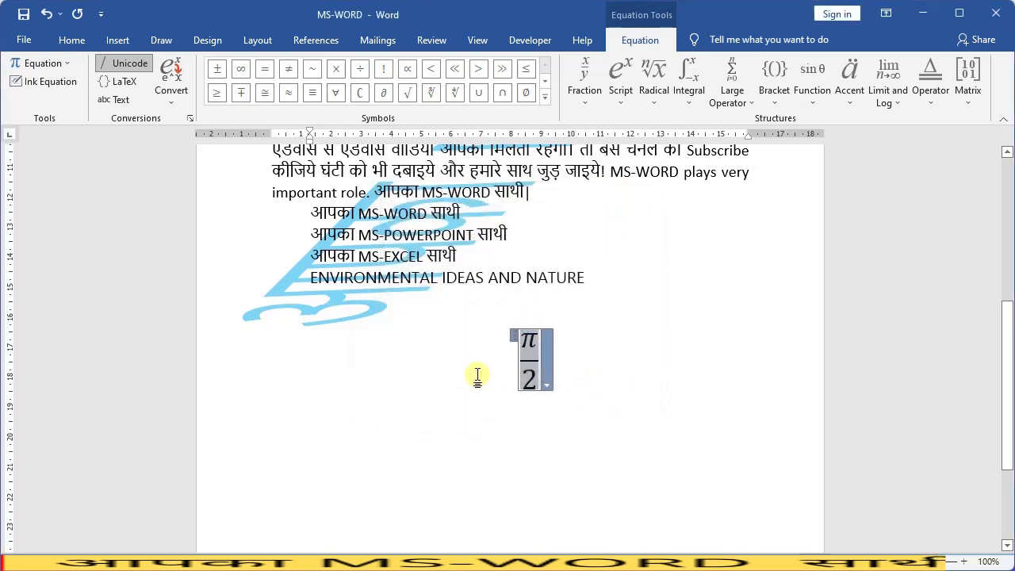
left_click(516, 288)
left_click(525, 343)
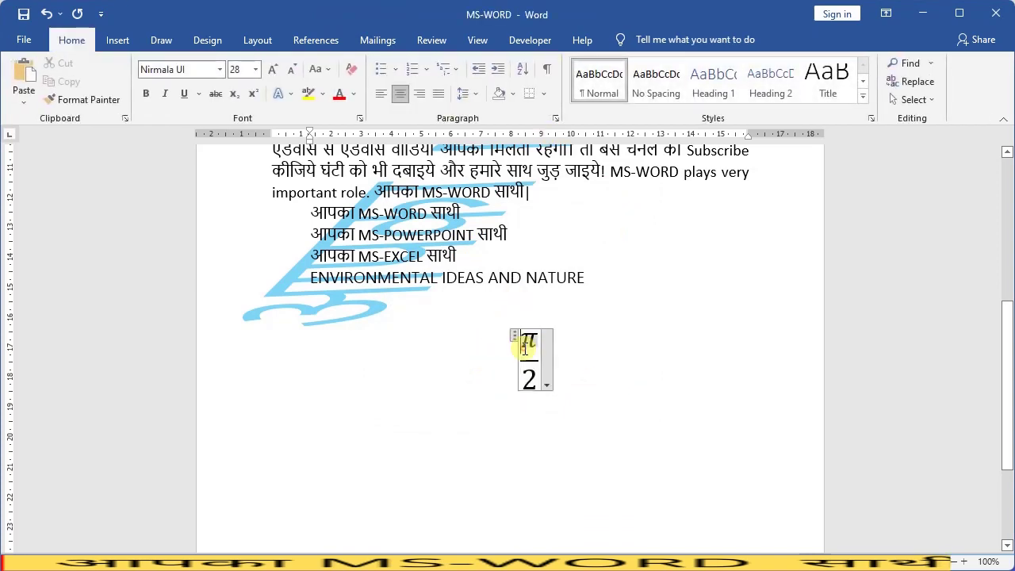